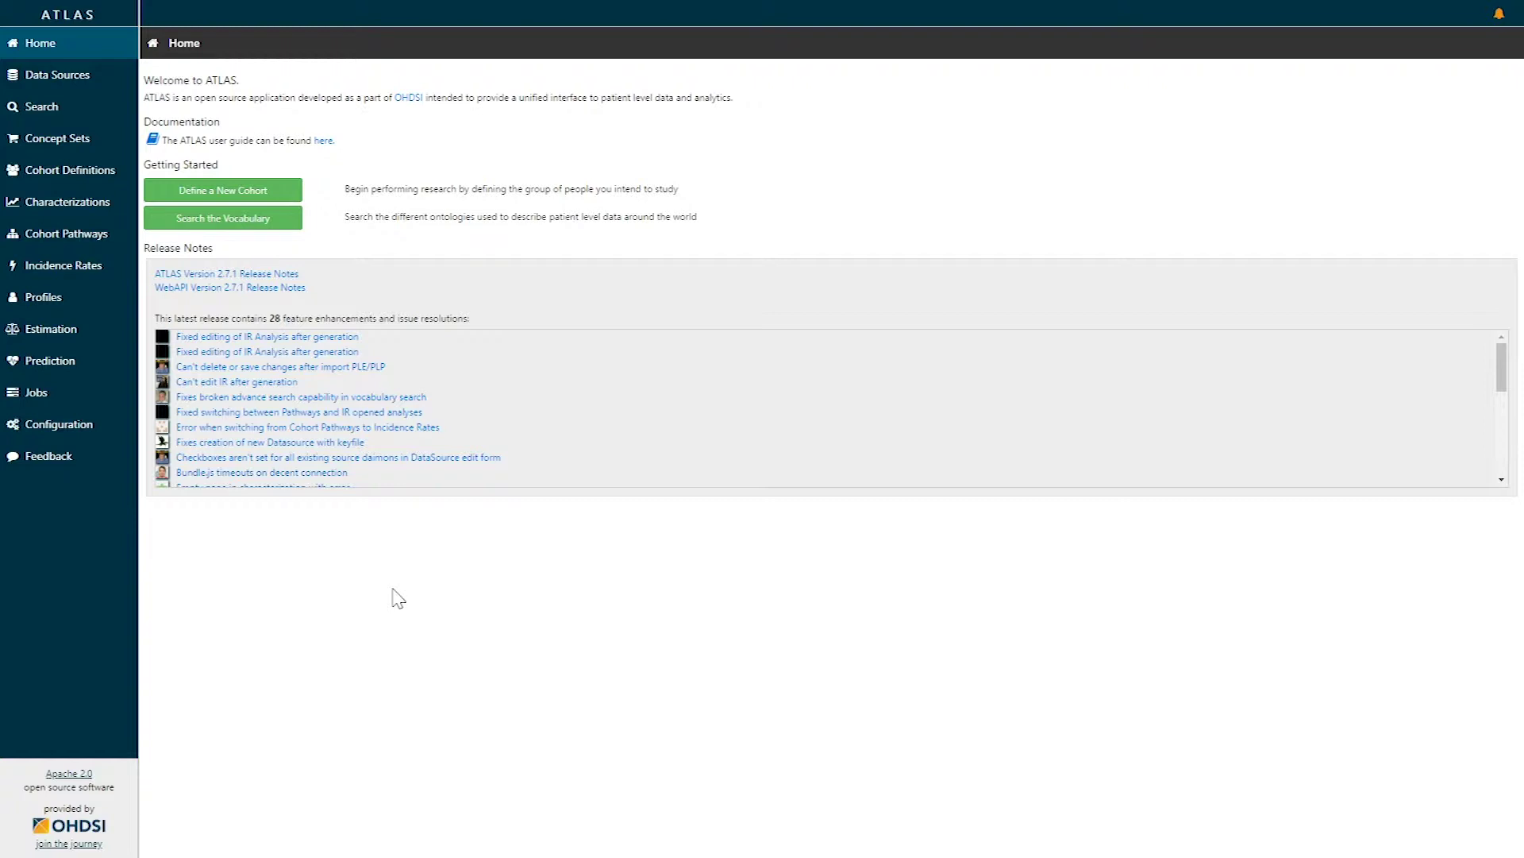
From the Estimation list, open the 'Comparative effectiveness of ACE inhibitors vs Thiazide diuretics' study
{"action": "left_click", "coordinate": [51, 329]}
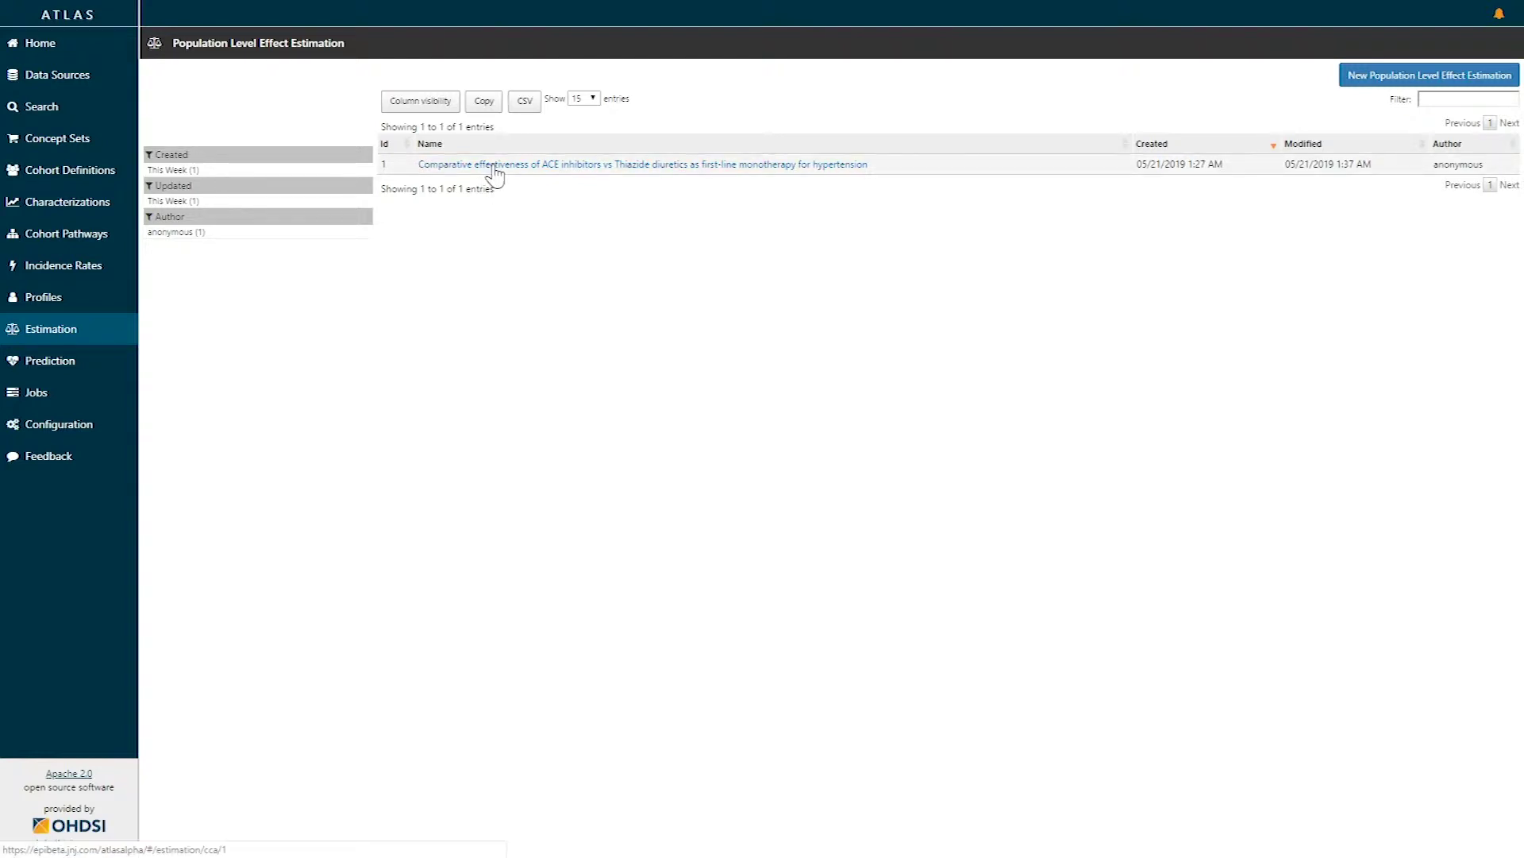
{"action": "left_click", "coordinate": [494, 164]}
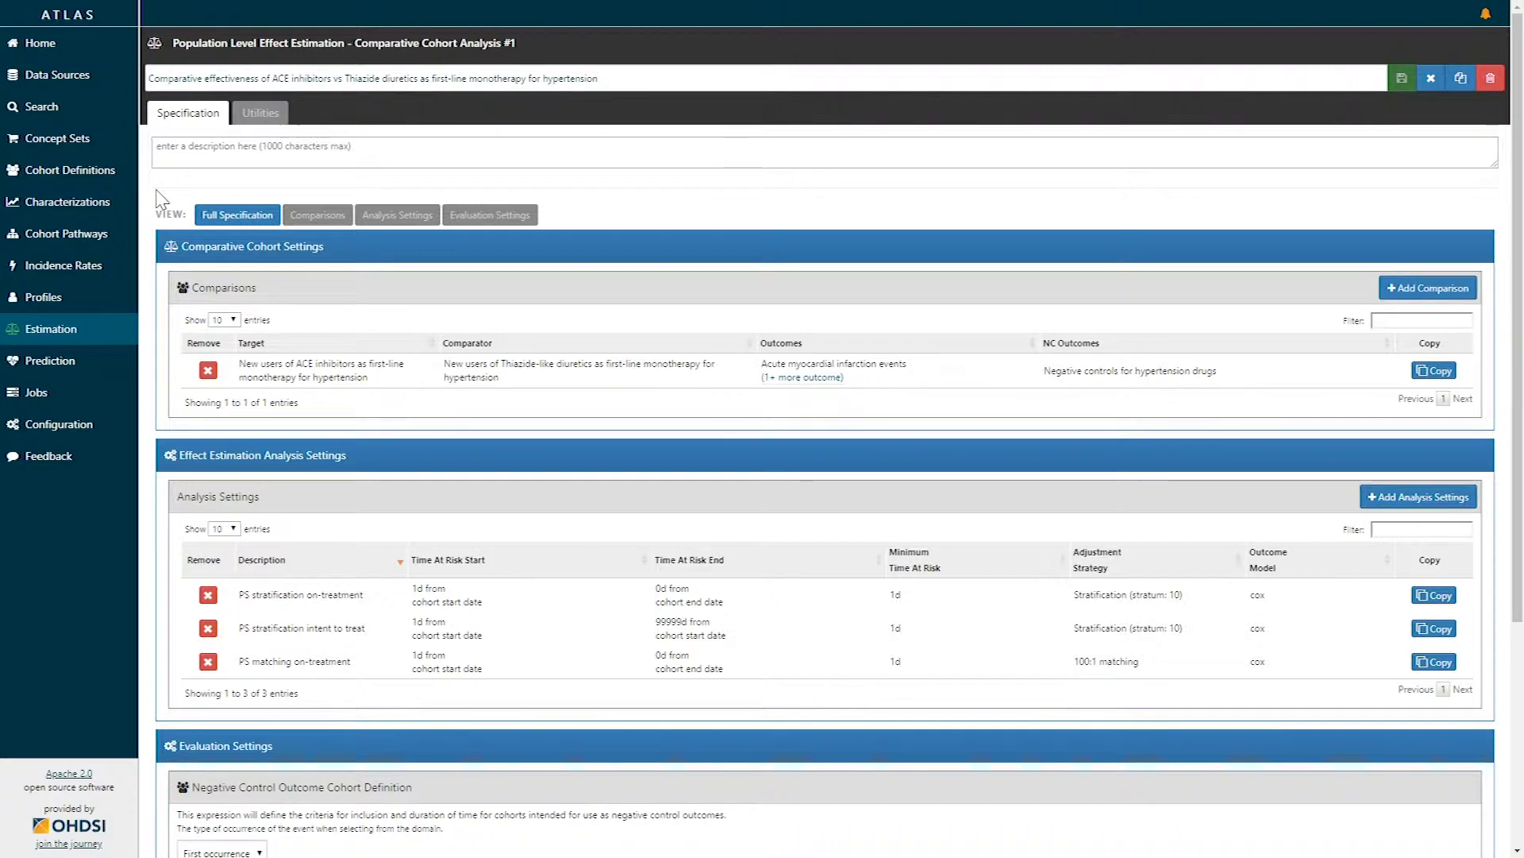
Review the Full Specification view and open the study's single comparison row
{"action": "scroll", "coordinate": [159, 199], "scroll_direction": "down", "scroll_amount": 2}
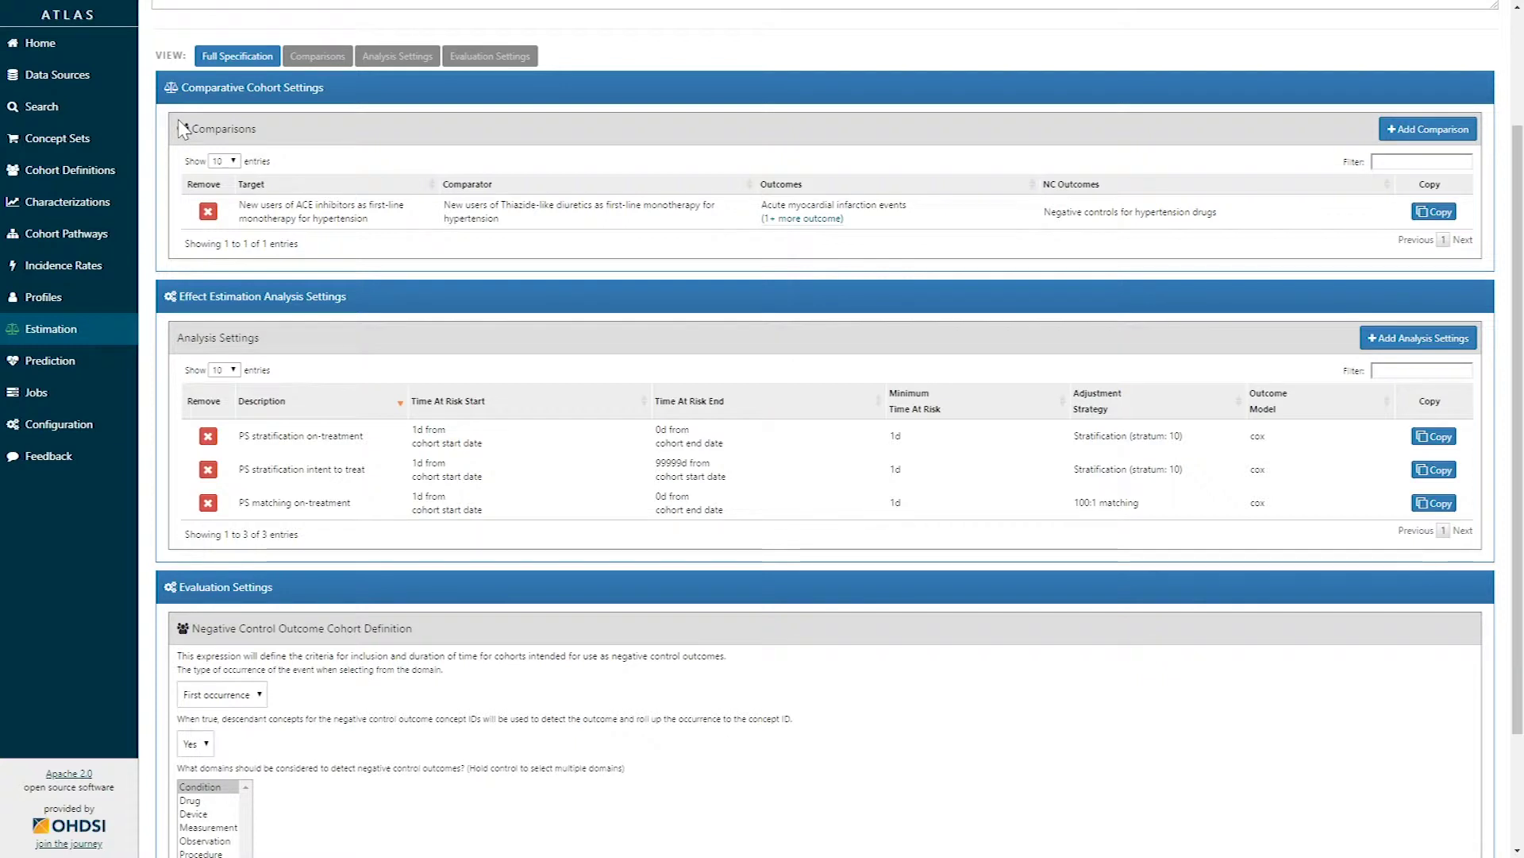
{"action": "scroll", "coordinate": [170, 155], "scroll_direction": "down", "scroll_amount": 1}
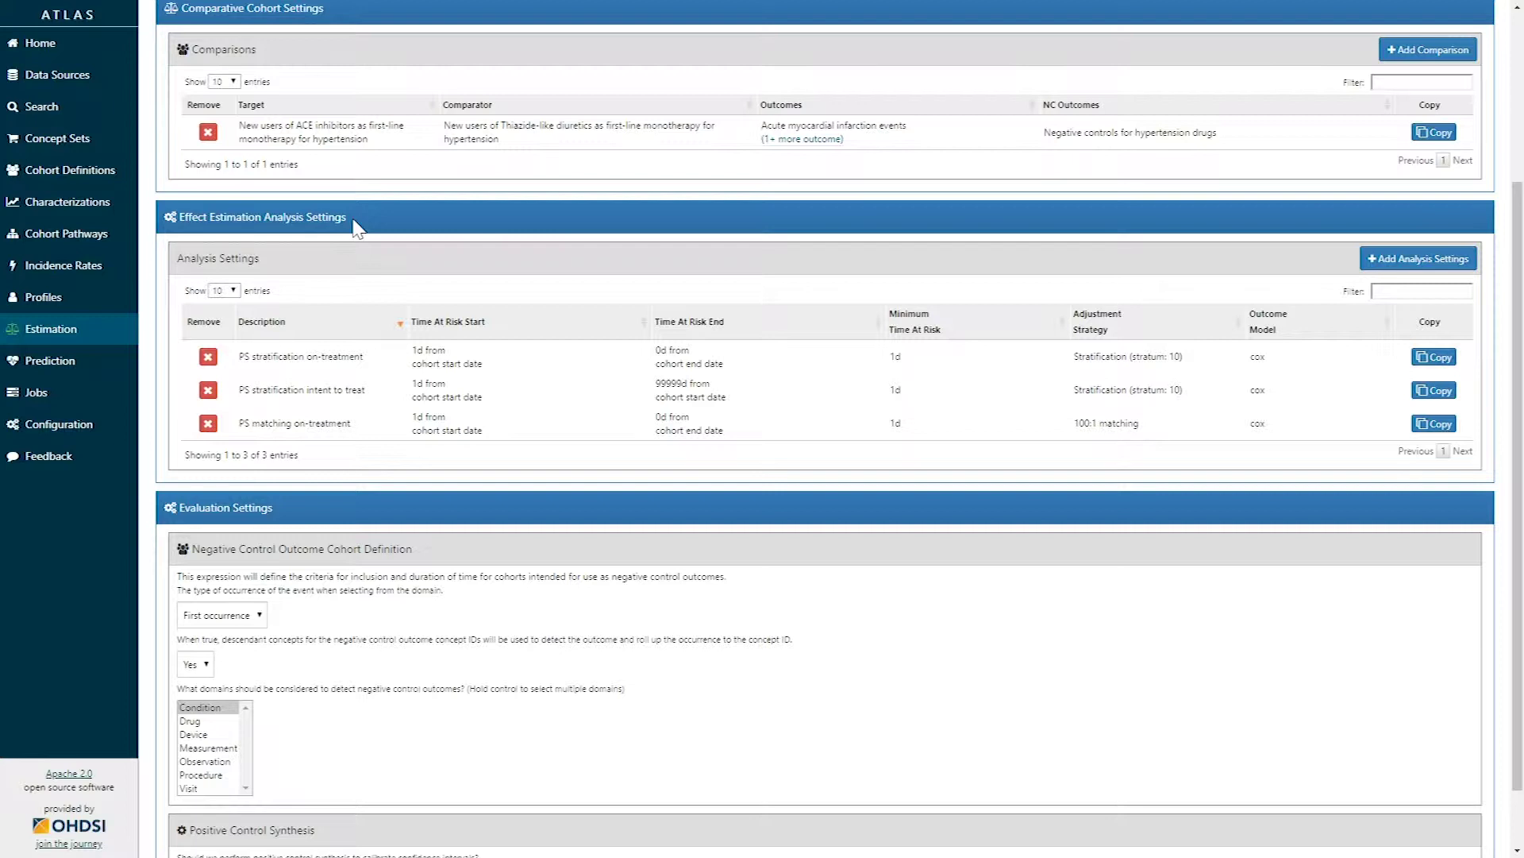
{"action": "scroll", "coordinate": [197, 274], "scroll_direction": "up", "scroll_amount": 1}
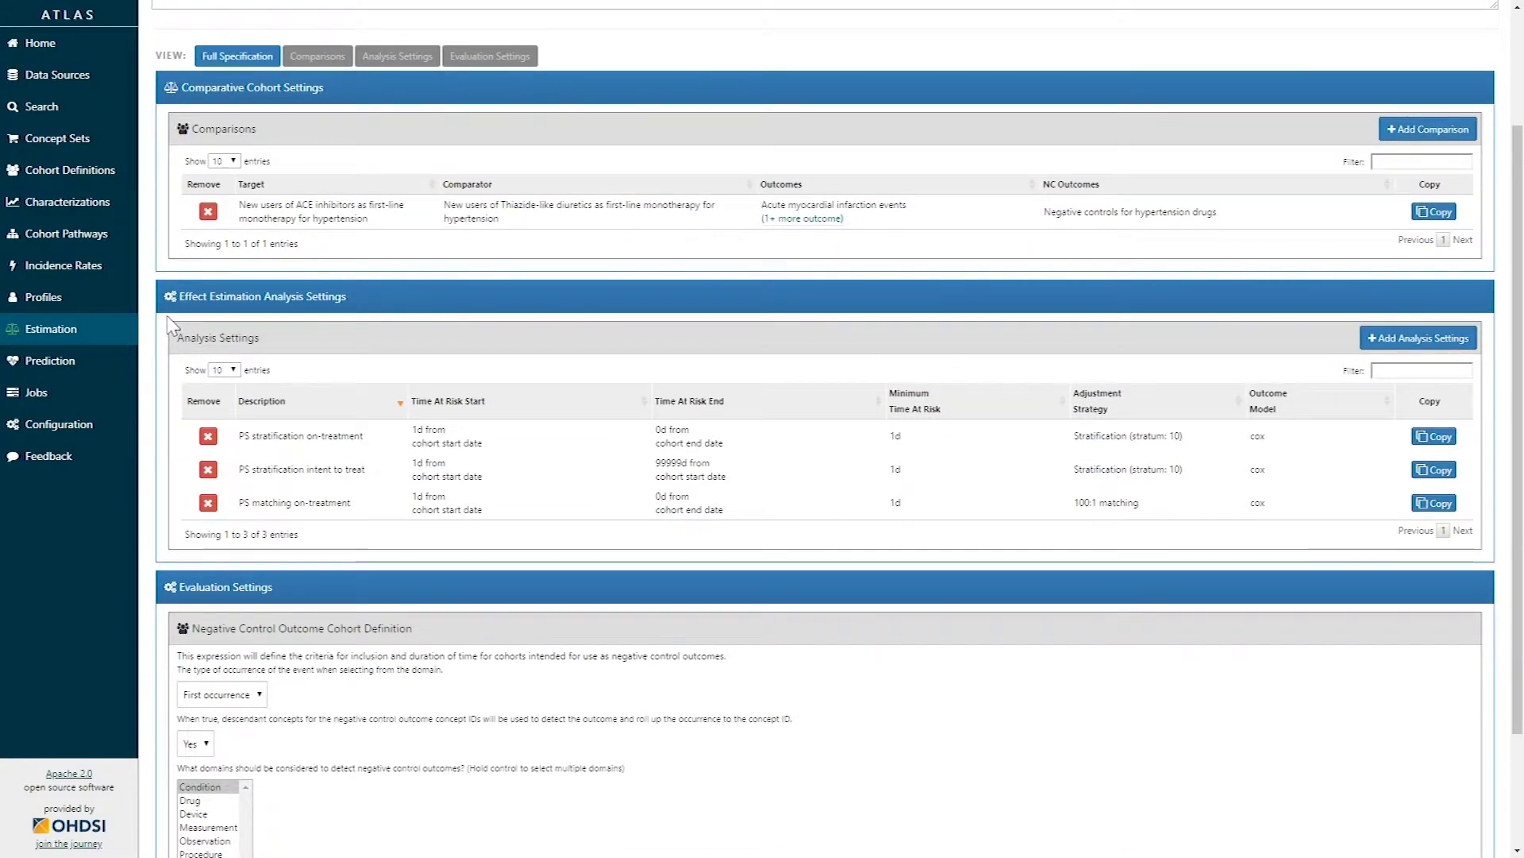
{"action": "scroll", "coordinate": [183, 357], "scroll_direction": "down", "scroll_amount": 2}
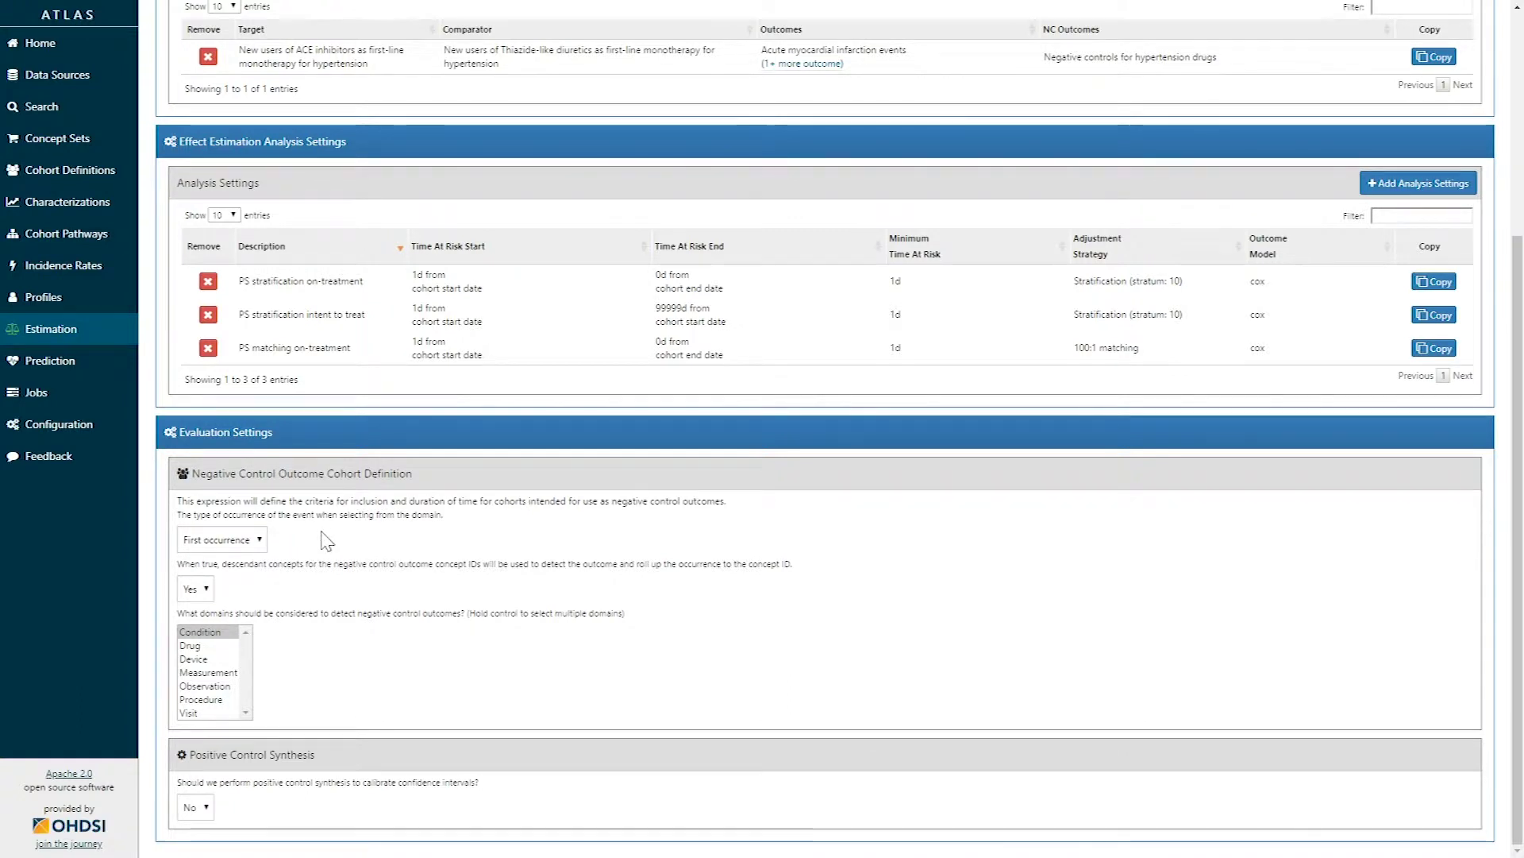
{"action": "scroll", "coordinate": [326, 541], "scroll_direction": "up", "scroll_amount": 4}
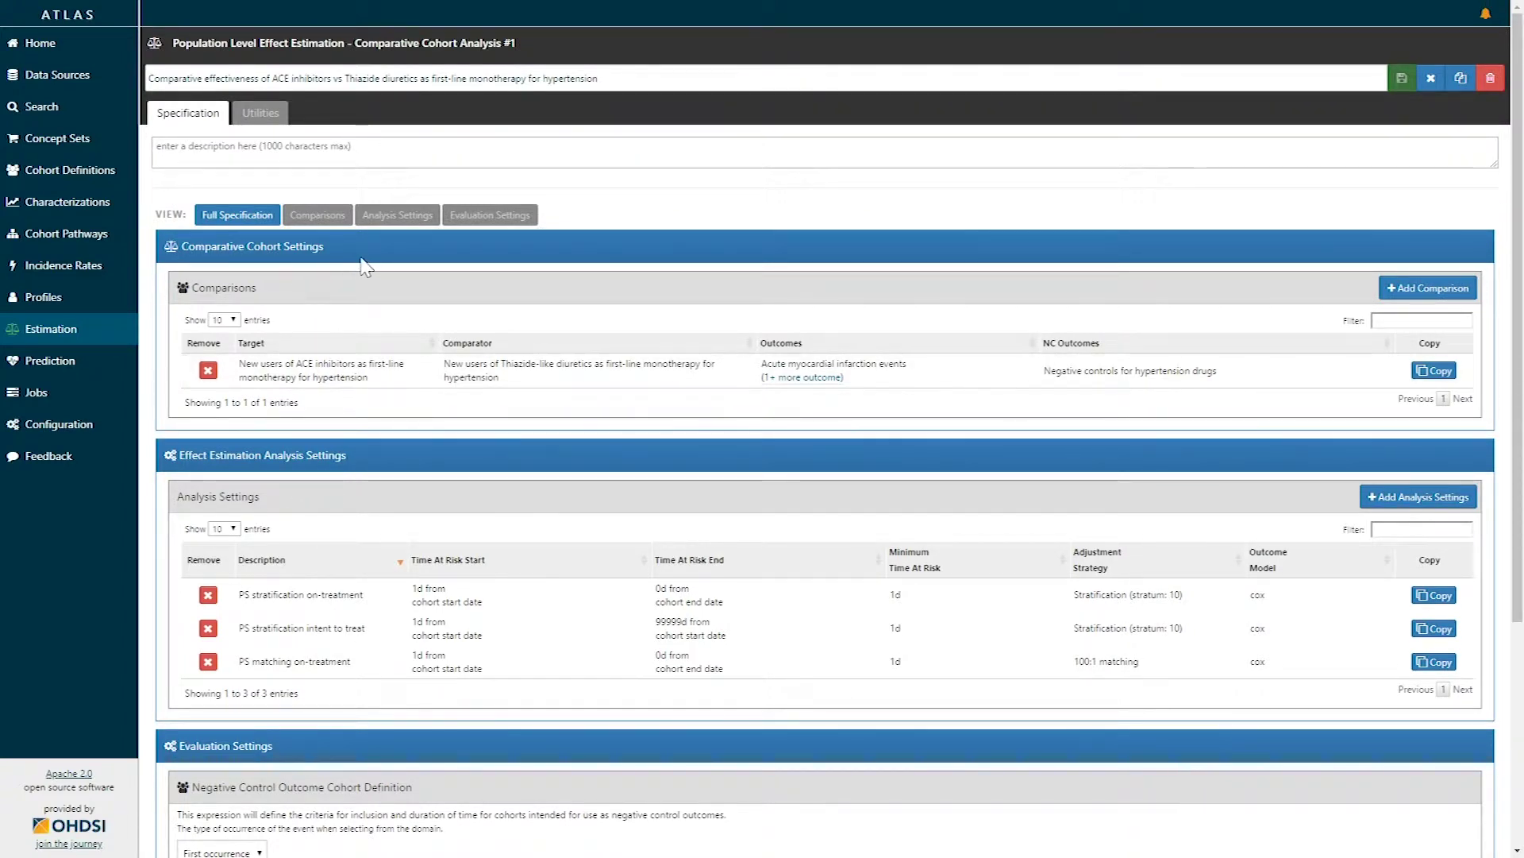
{"action": "left_click", "coordinate": [334, 370]}
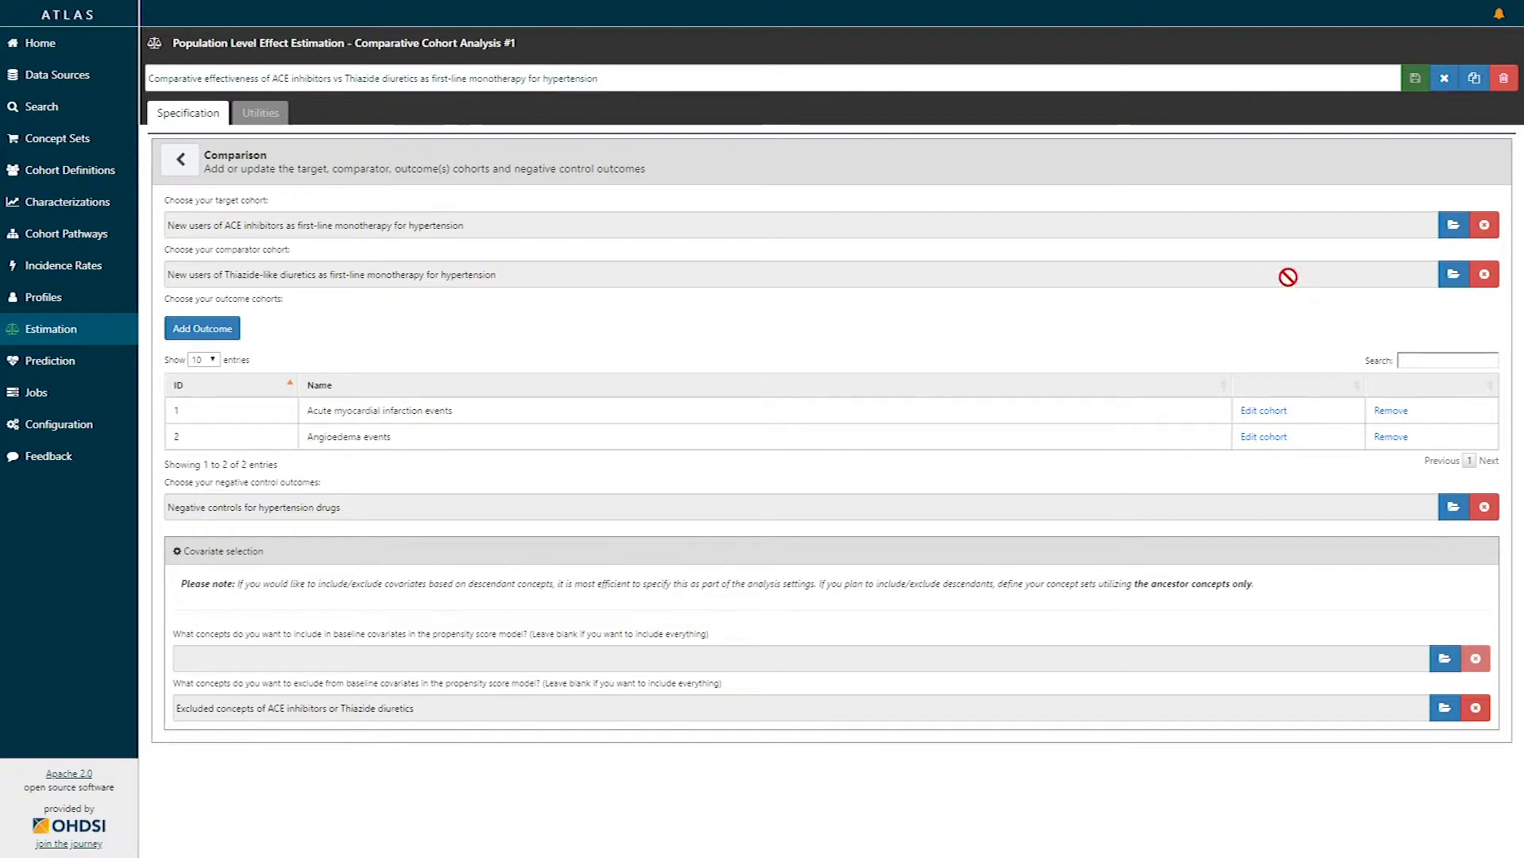
Open Select Cohort for the target and choose the New users of ACE inhibitors cohort
{"action": "left_click", "coordinate": [1451, 229]}
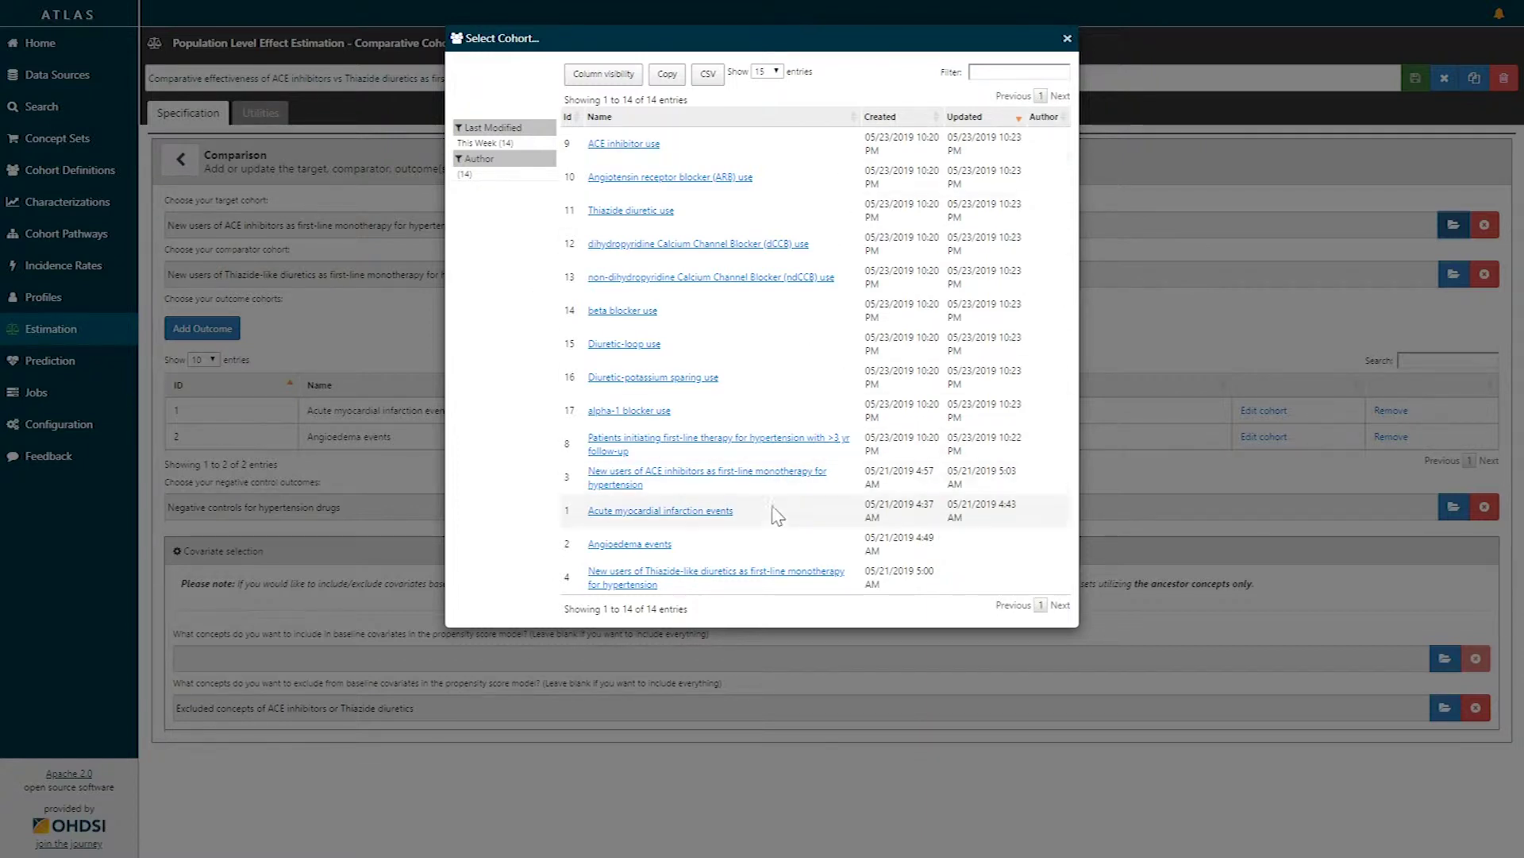
{"action": "left_click", "coordinate": [624, 476]}
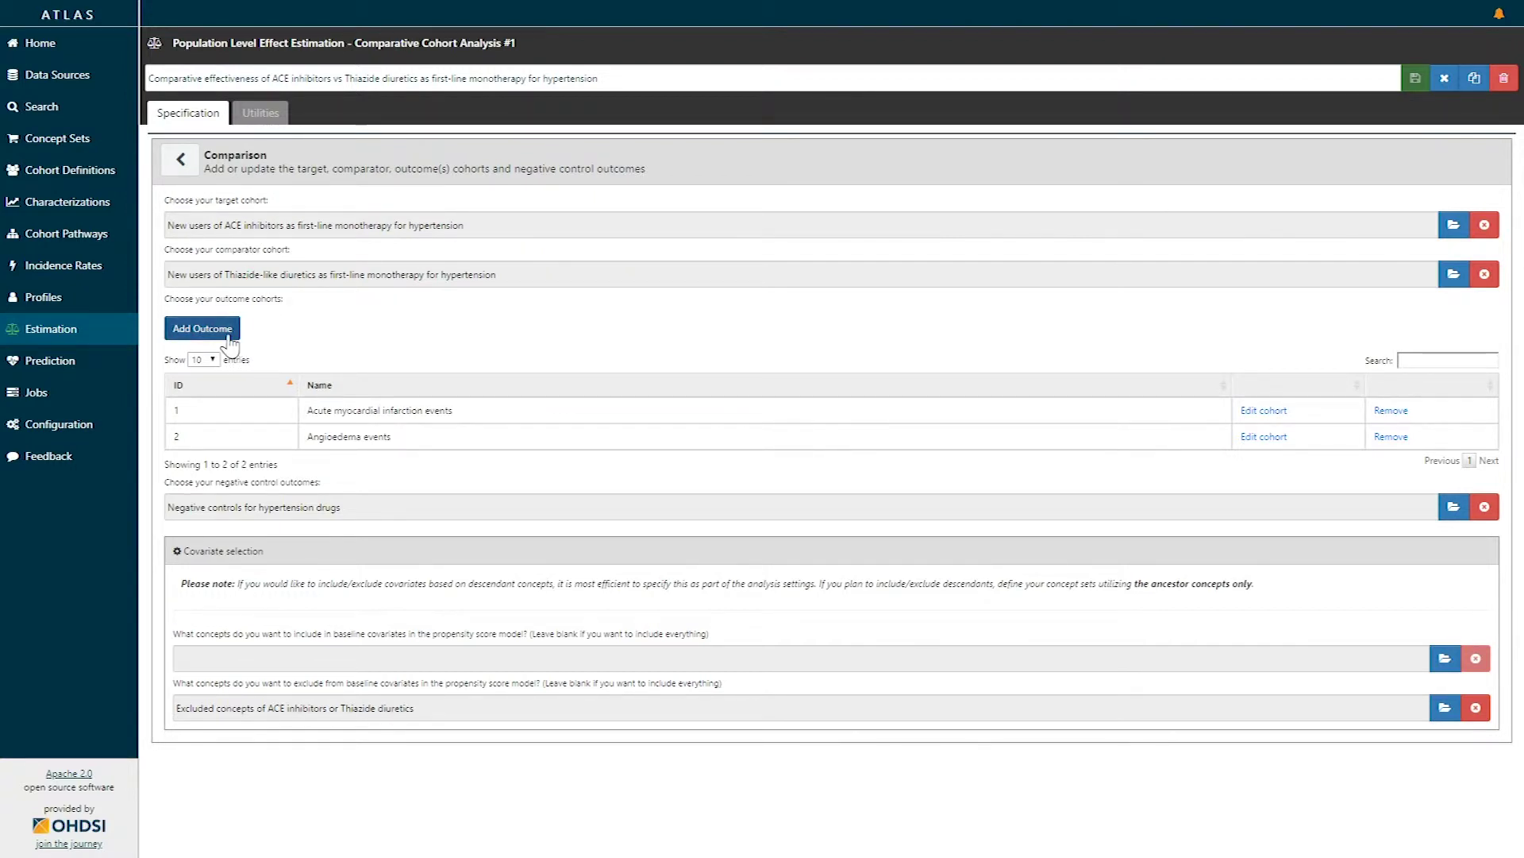
Check Add Outcome and bring up the concept sets for negative control outcomes
{"action": "left_click", "coordinate": [193, 334]}
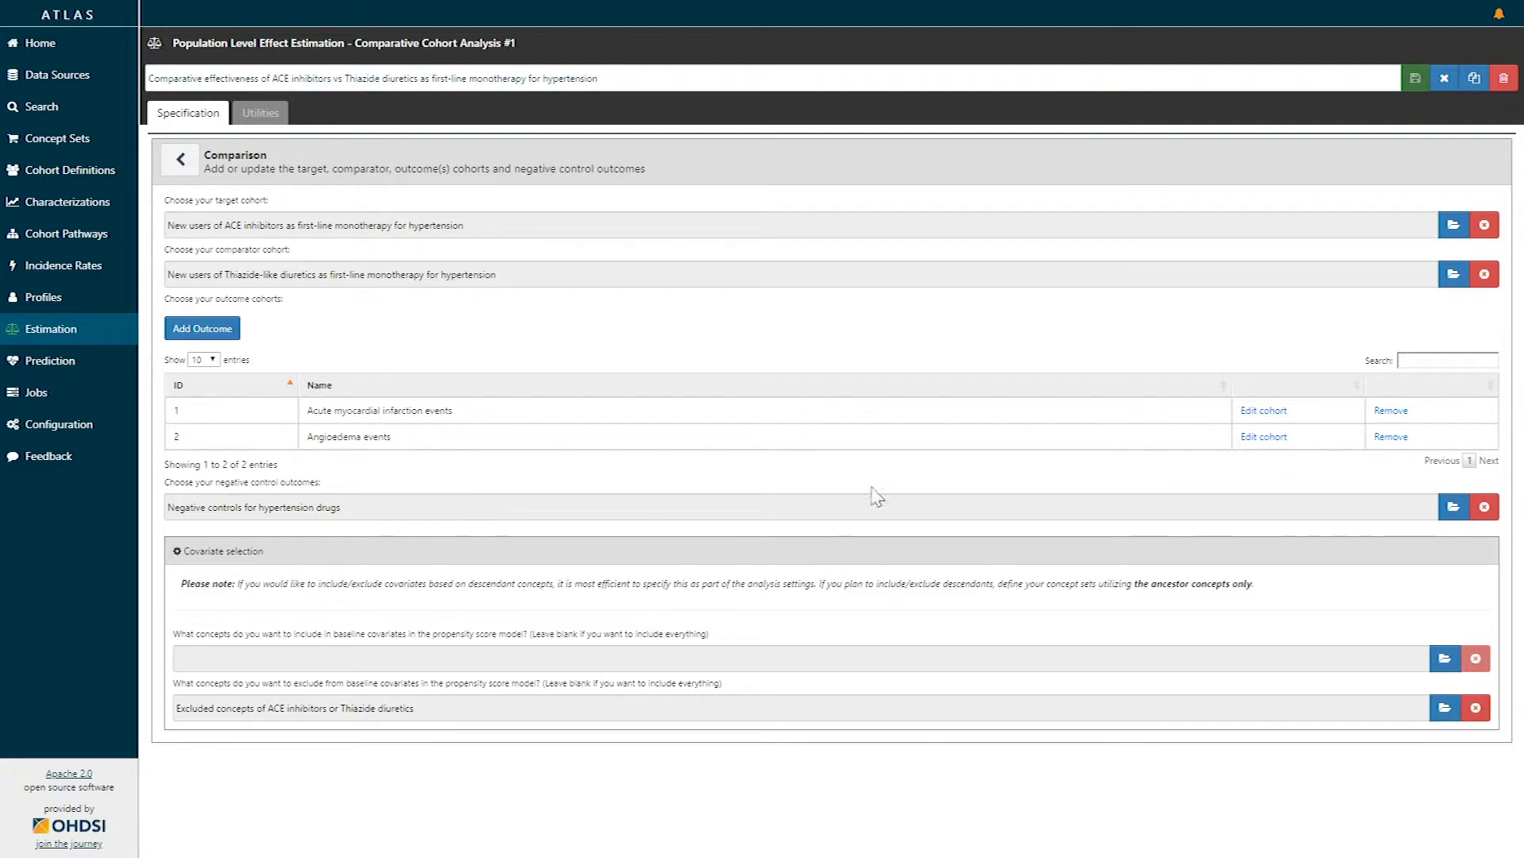
{"action": "left_click", "coordinate": [1456, 510]}
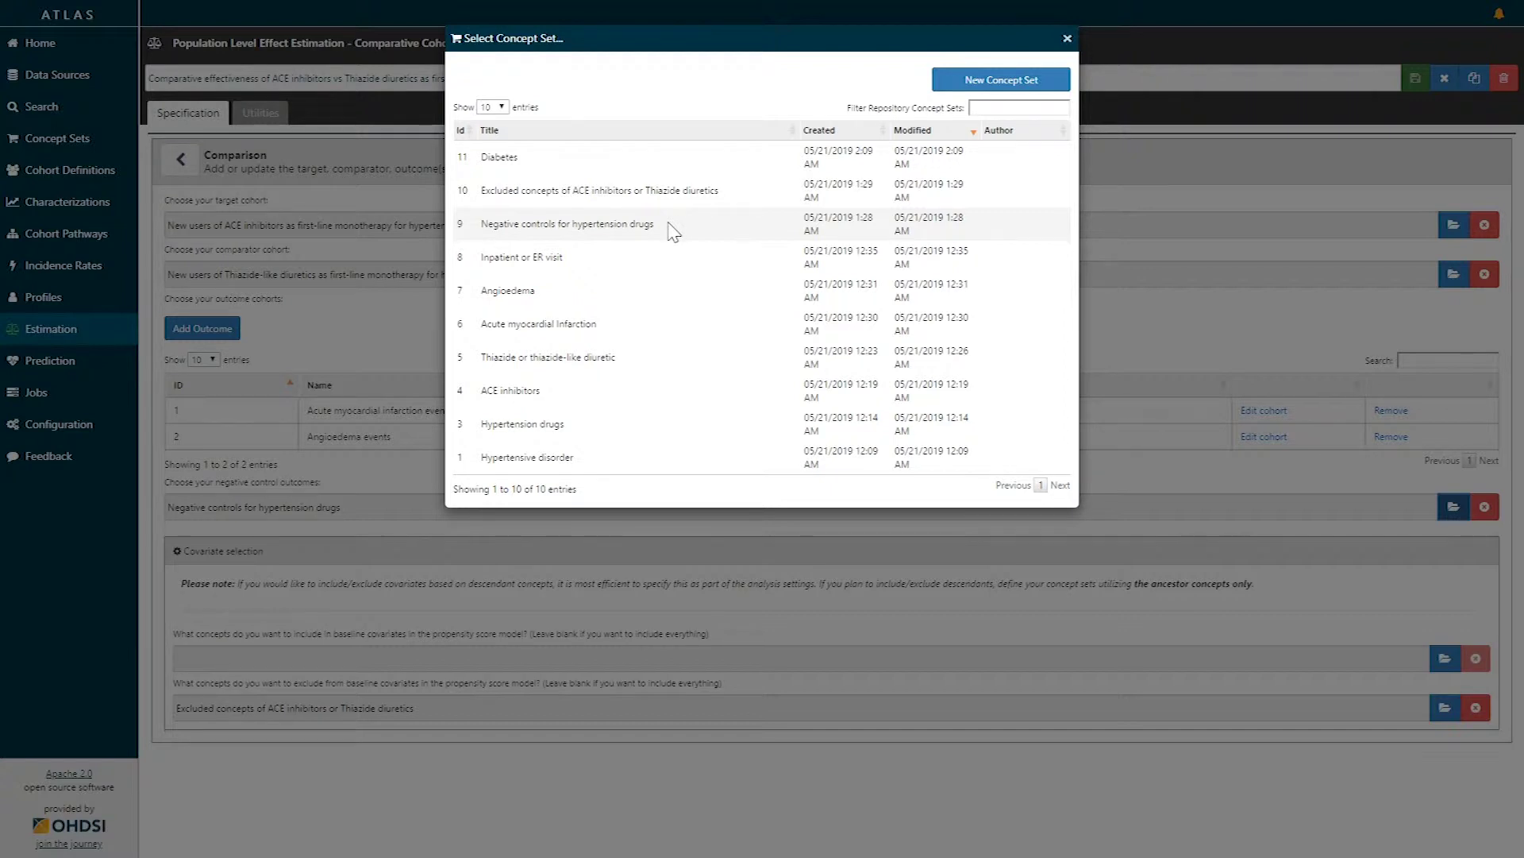
Close the concept set list without changes and set 'Excluded concepts of ACE inhibitors or Thiazide diuretics' as the excluded covariates
{"action": "left_click", "coordinate": [1067, 40]}
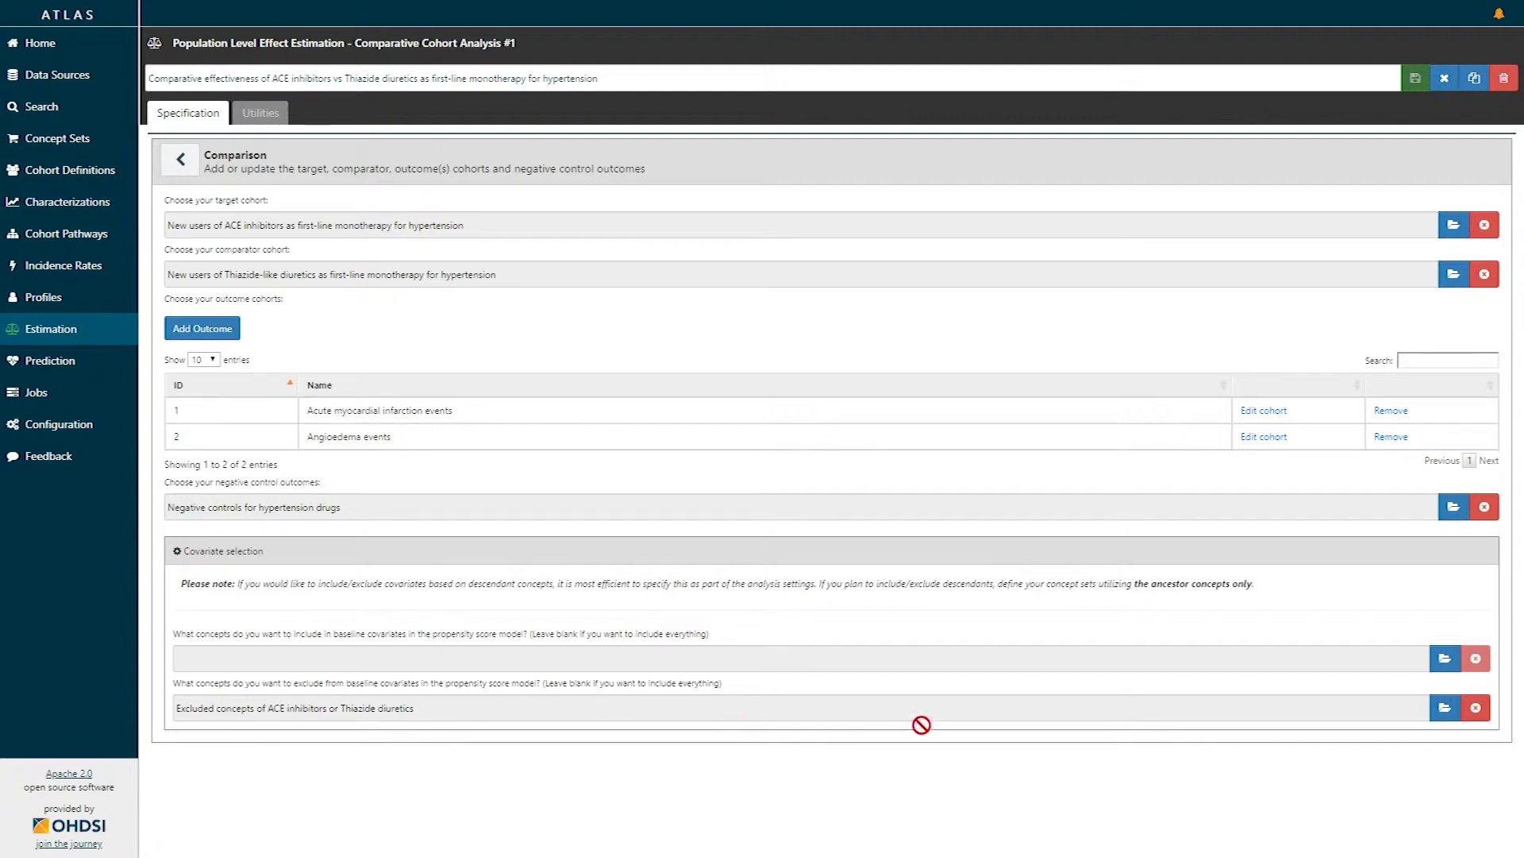
{"action": "left_click", "coordinate": [1446, 708]}
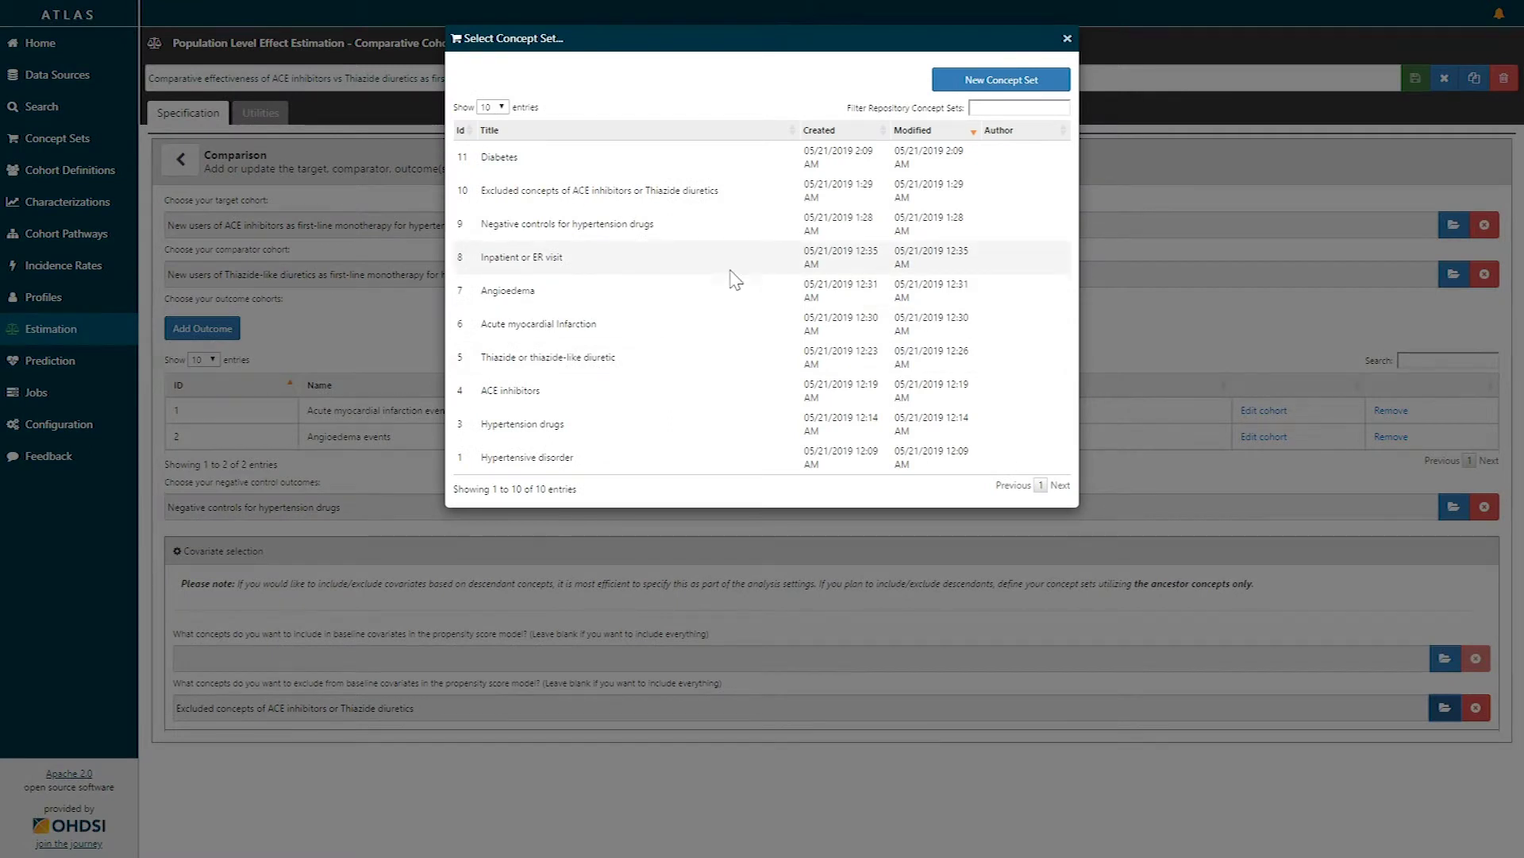
{"action": "left_click", "coordinate": [594, 200]}
Return to the full specification and open the 'PS stratification on-treatment' analysis settings
{"action": "left_click", "coordinate": [180, 160]}
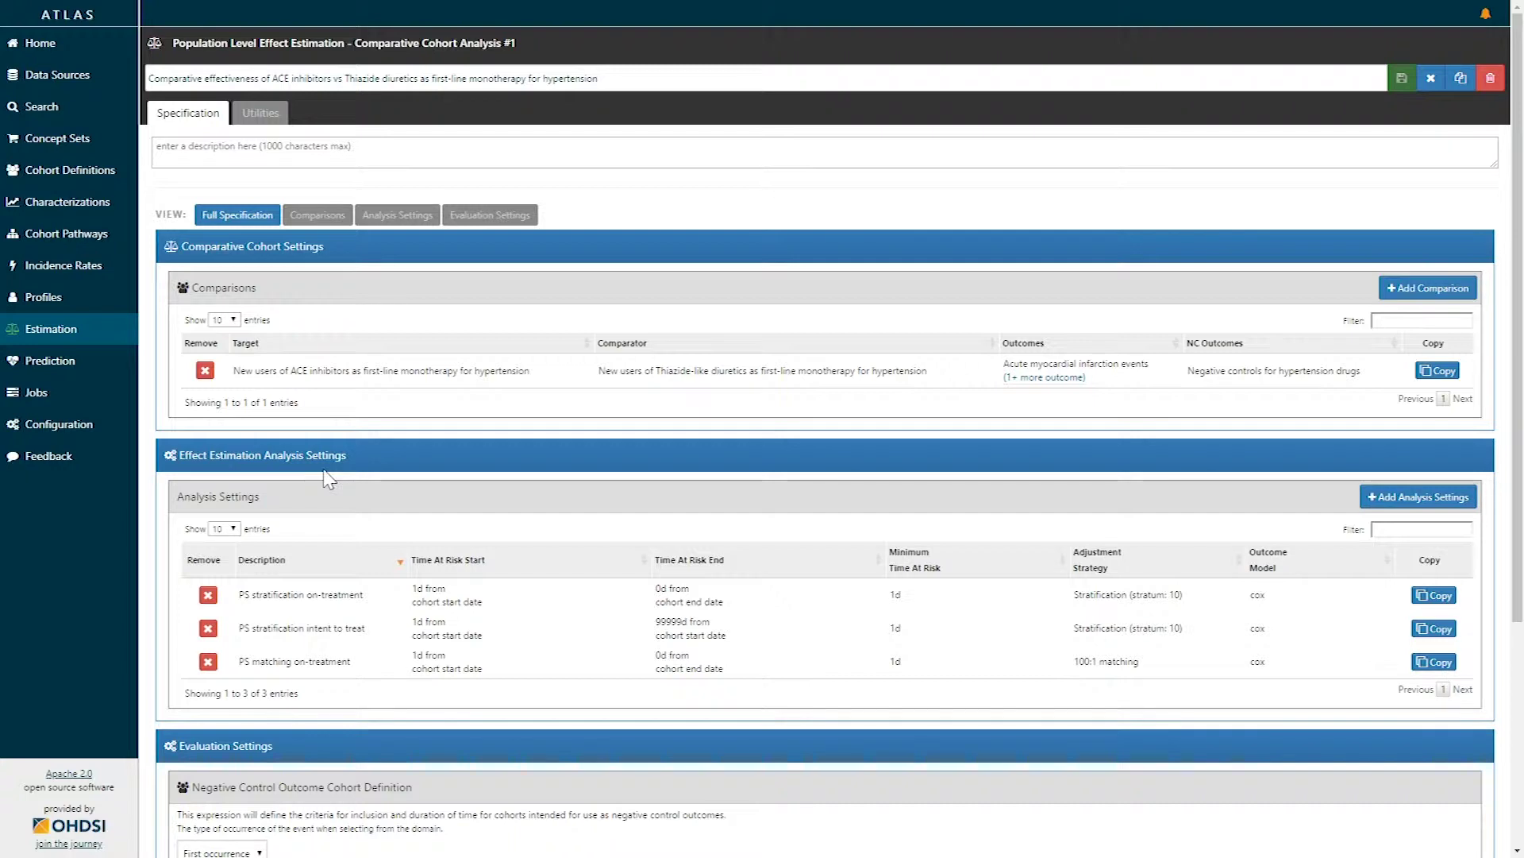
{"action": "scroll", "coordinate": [476, 515], "scroll_direction": "down", "scroll_amount": 1}
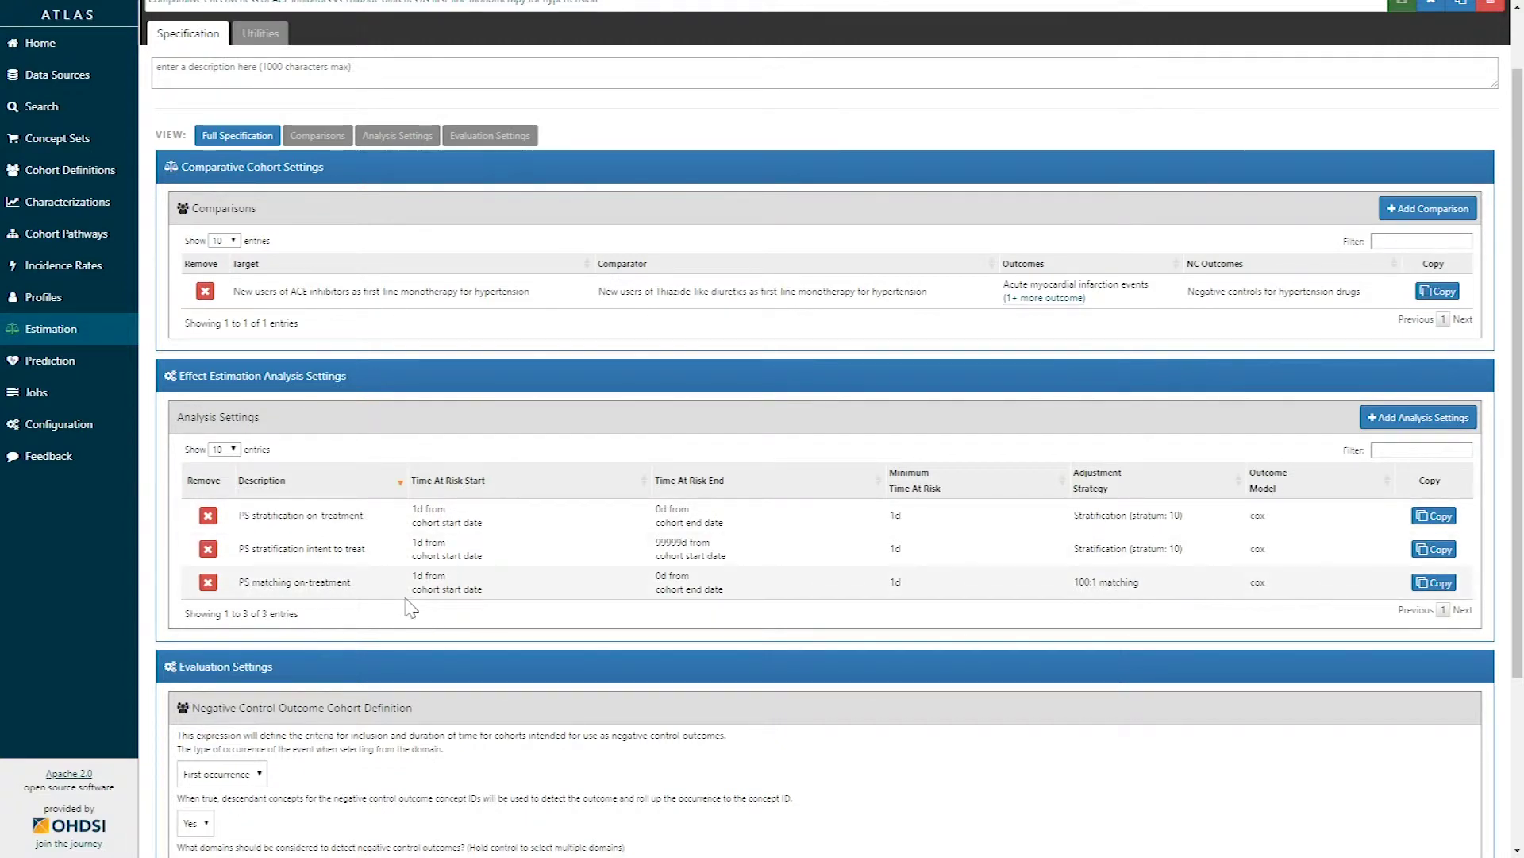
{"action": "left_click", "coordinate": [570, 521]}
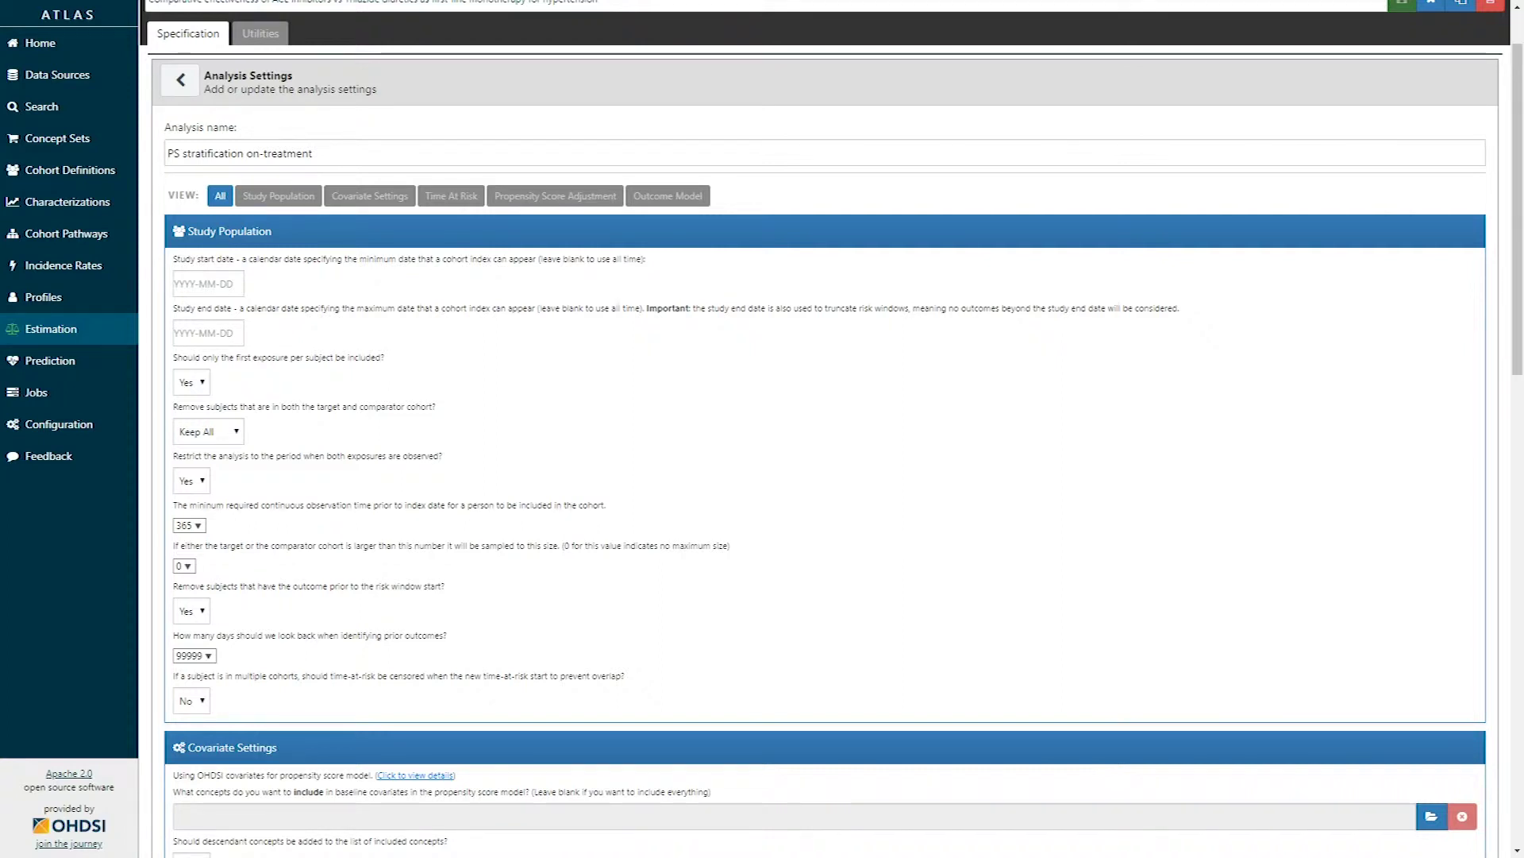
{"action": "scroll", "coordinate": [353, 401], "scroll_direction": "down", "scroll_amount": 2}
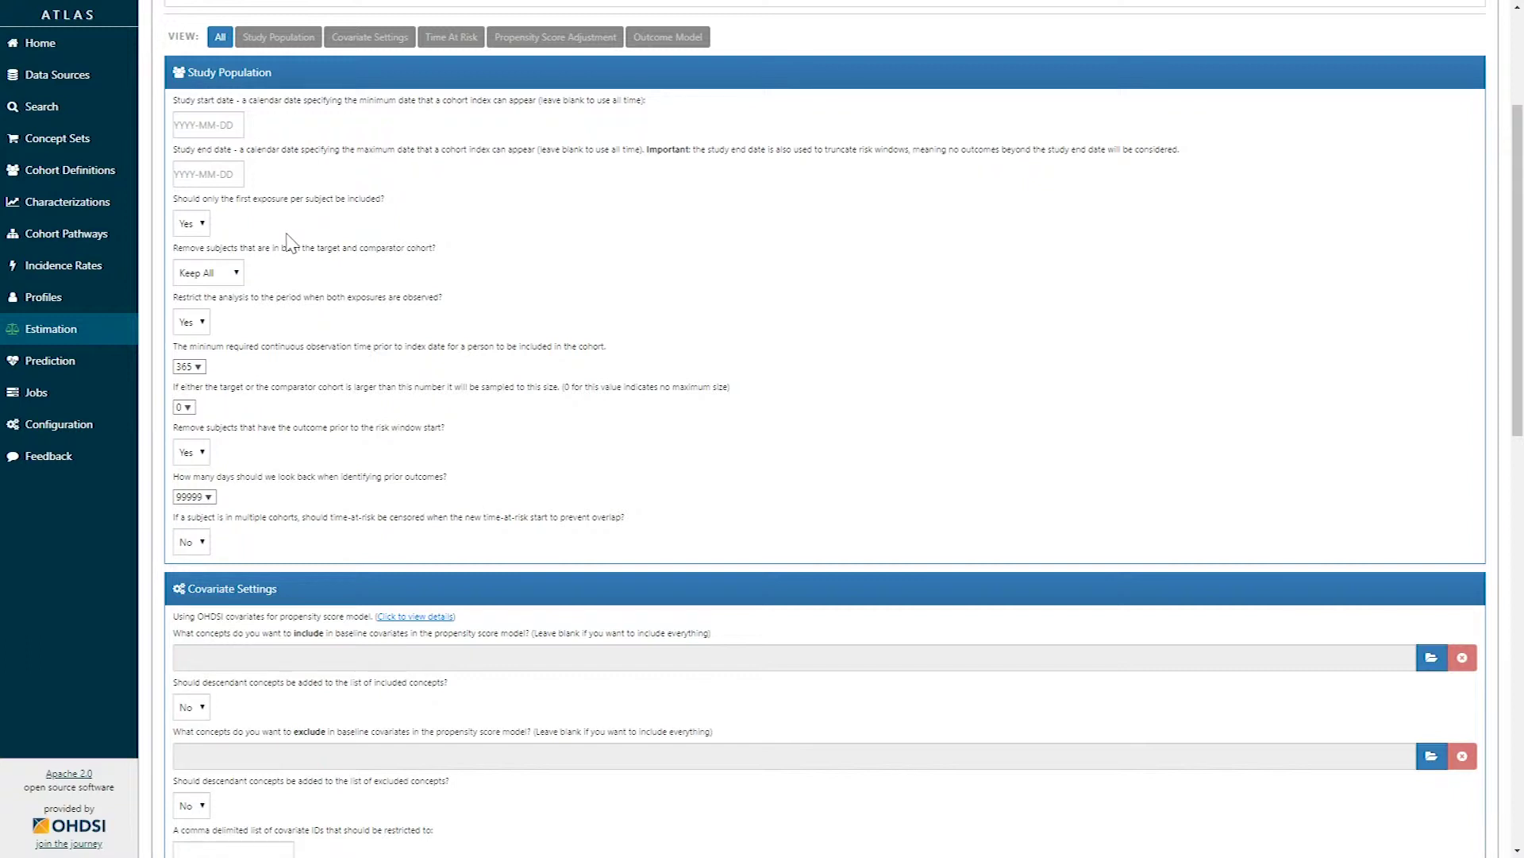
{"action": "left_click", "coordinate": [237, 274]}
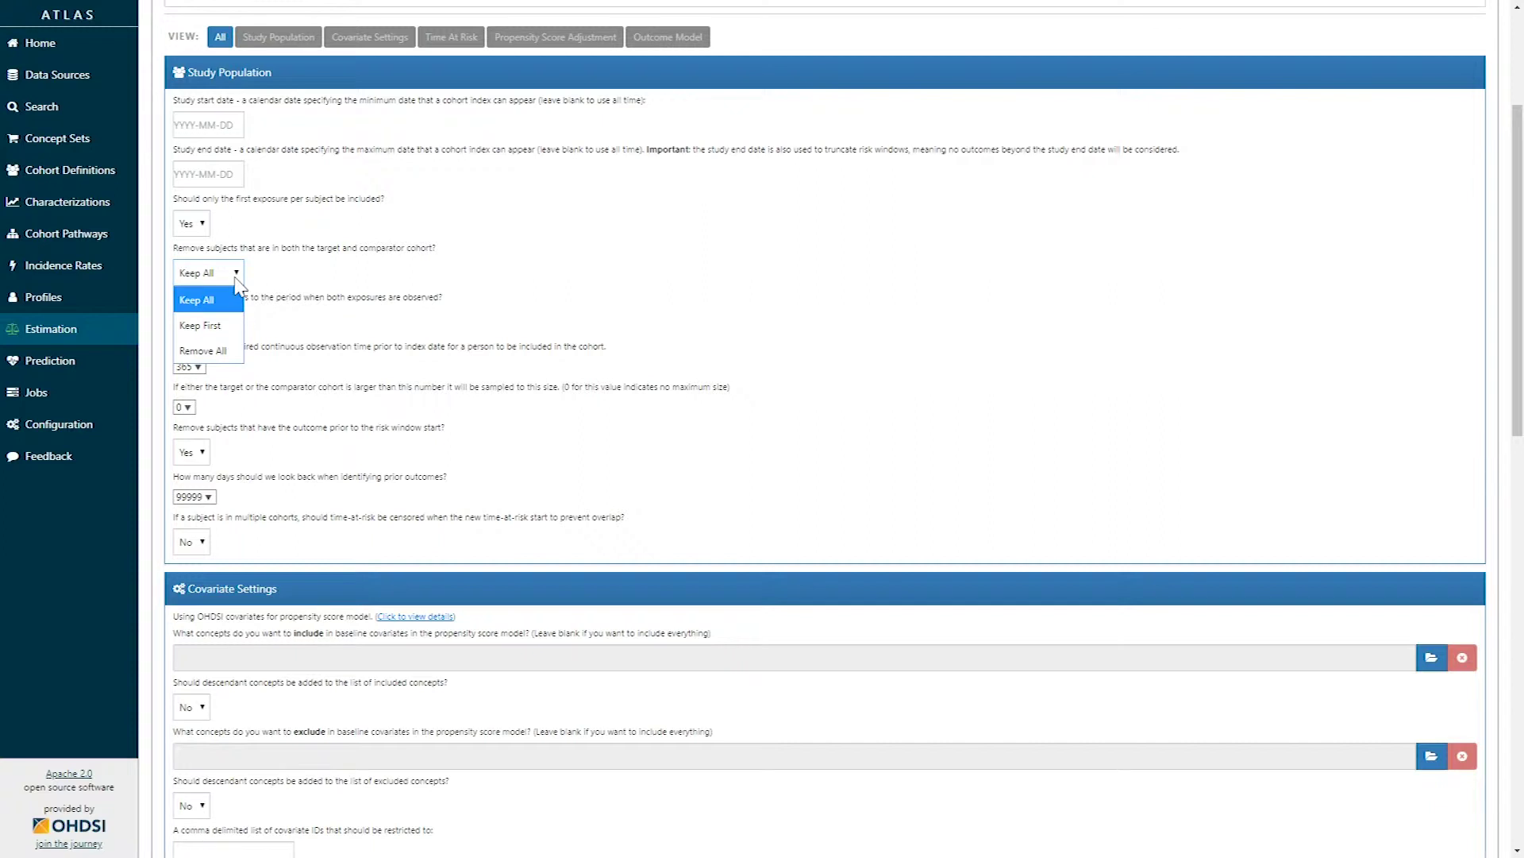
{"action": "left_click", "coordinate": [236, 280]}
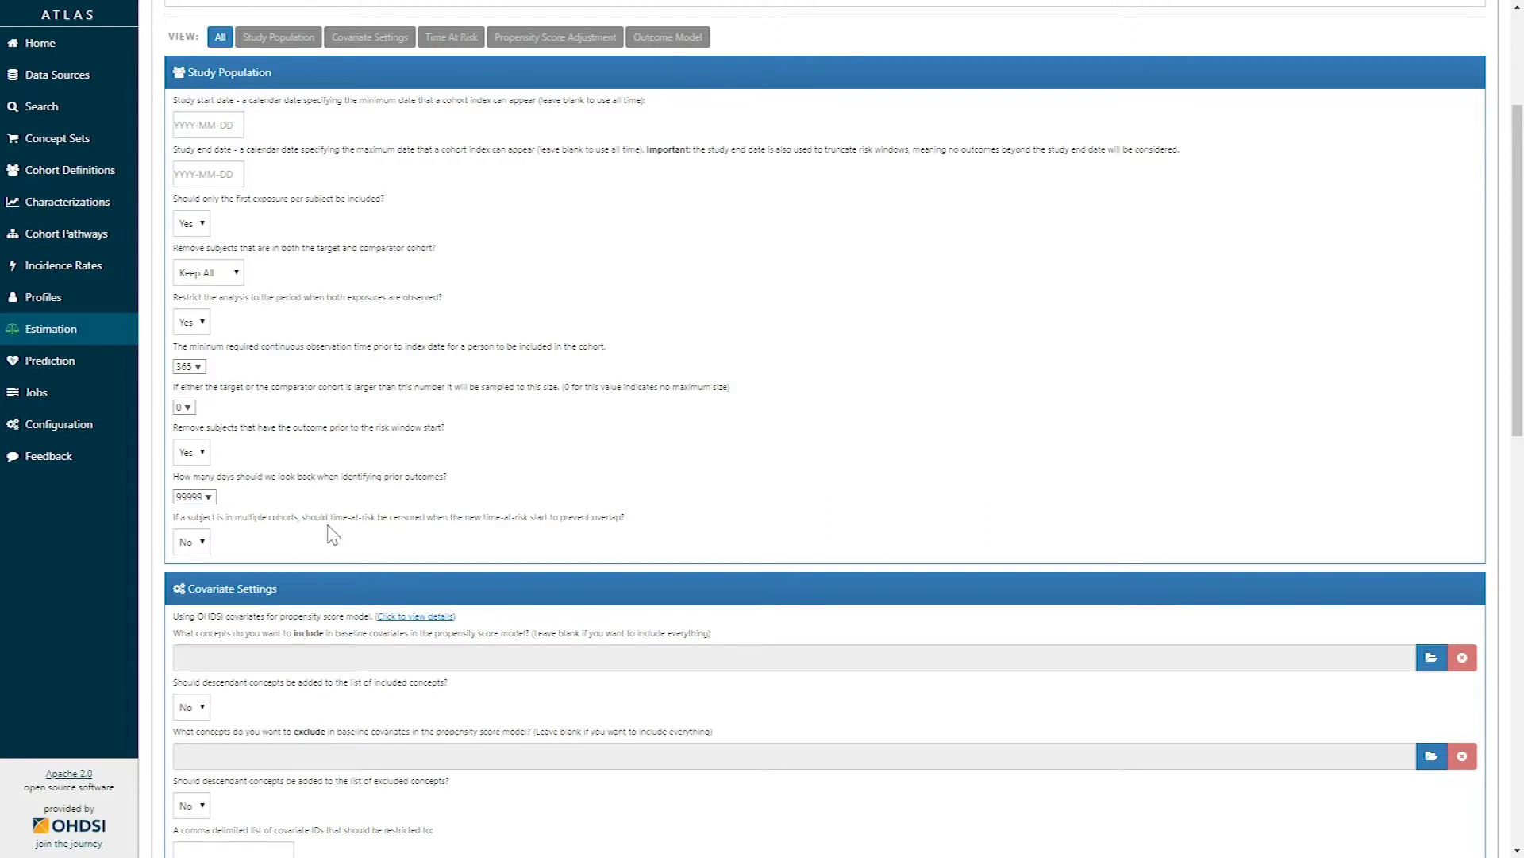
Open the default OHDSI covariate details from the Covariate Settings section
{"action": "scroll", "coordinate": [290, 477], "scroll_direction": "down", "scroll_amount": 4}
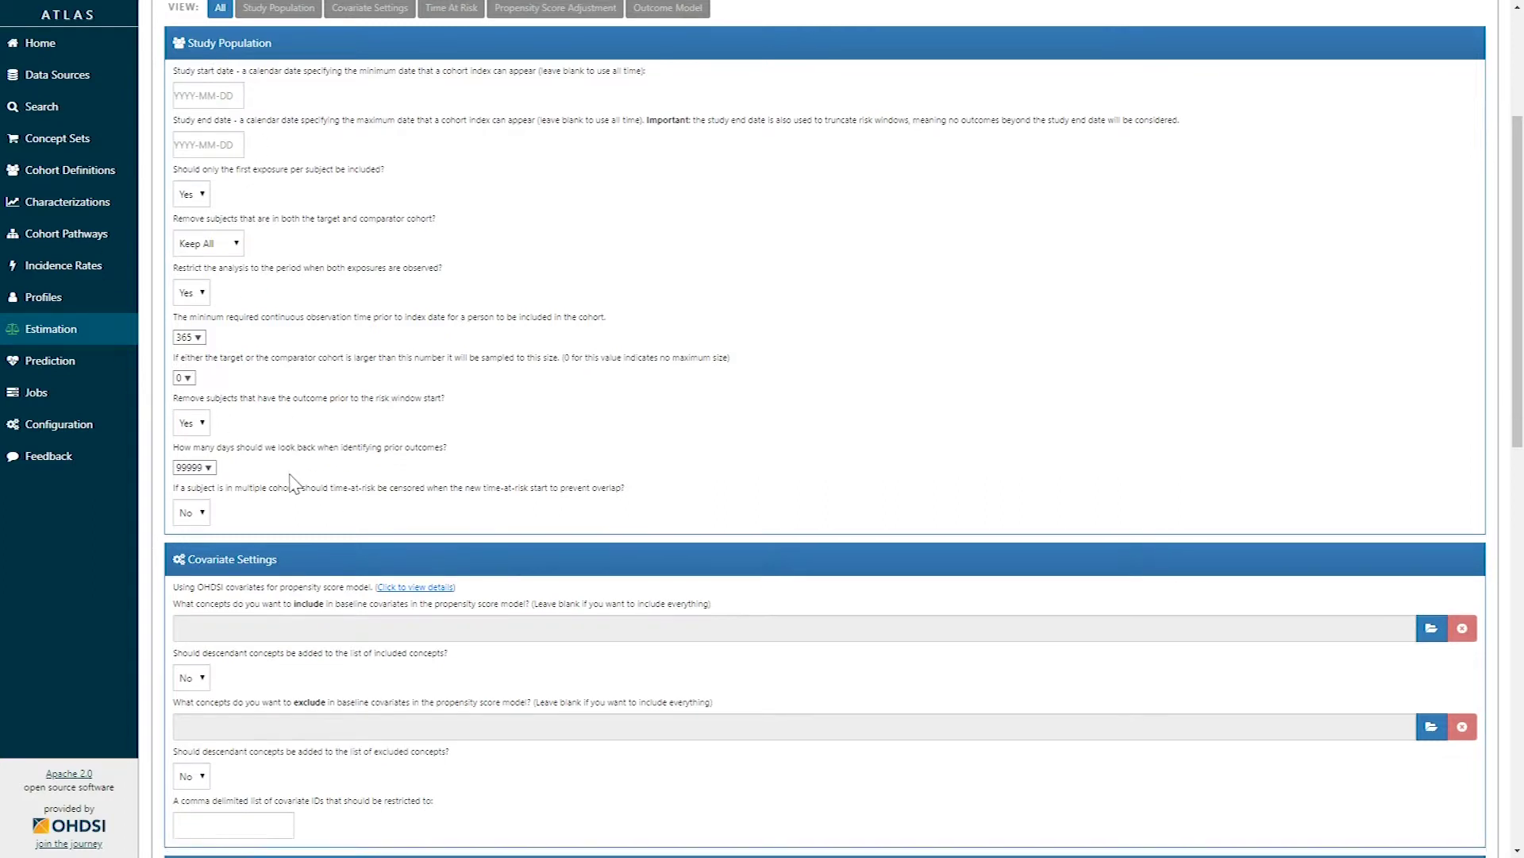
{"action": "scroll", "coordinate": [290, 477], "scroll_direction": "down", "scroll_amount": 2}
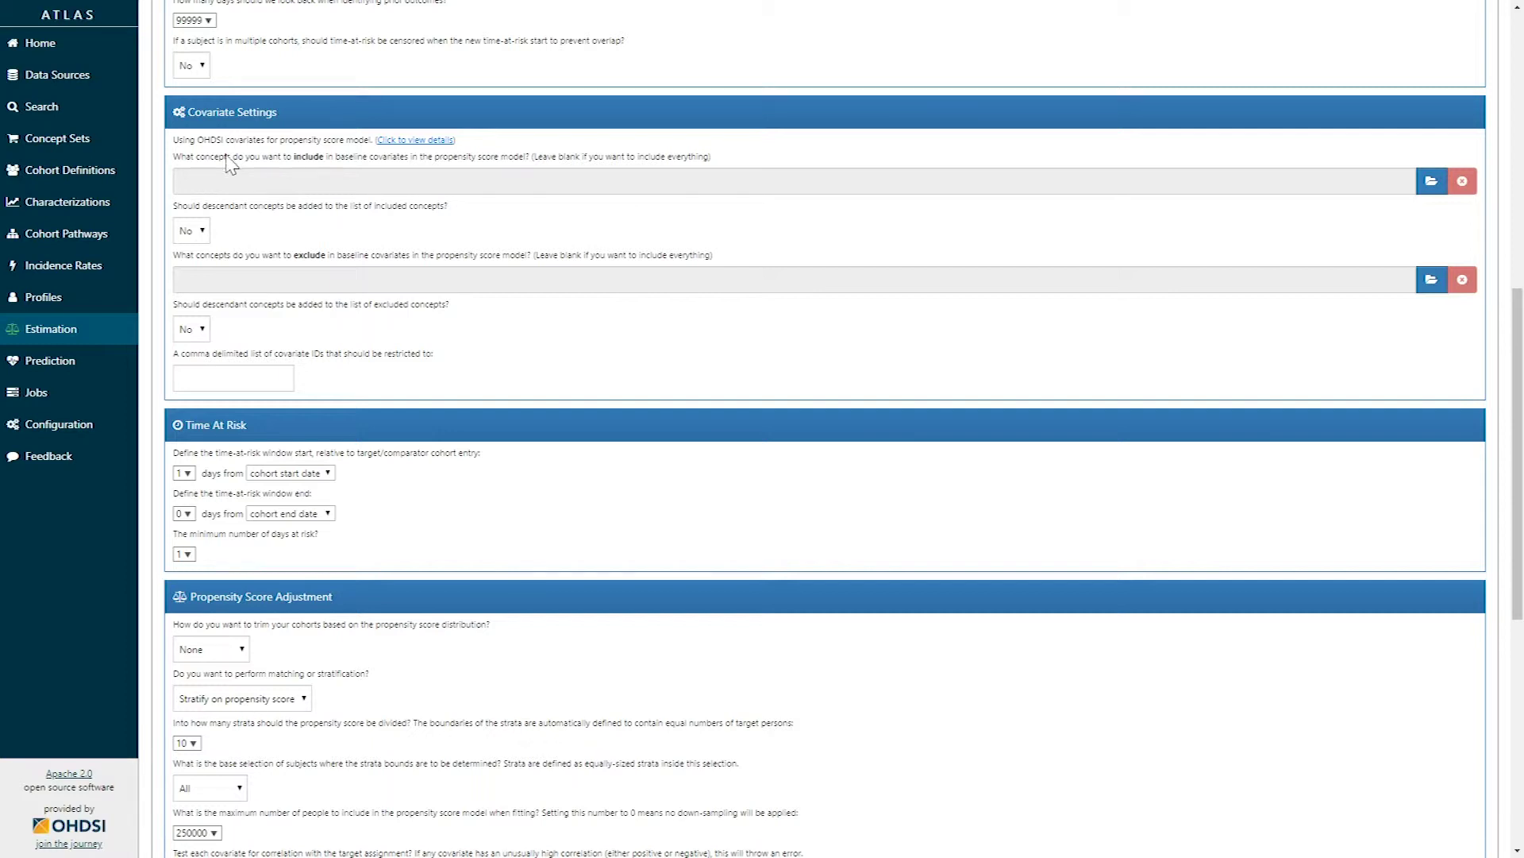
{"action": "left_click", "coordinate": [415, 143]}
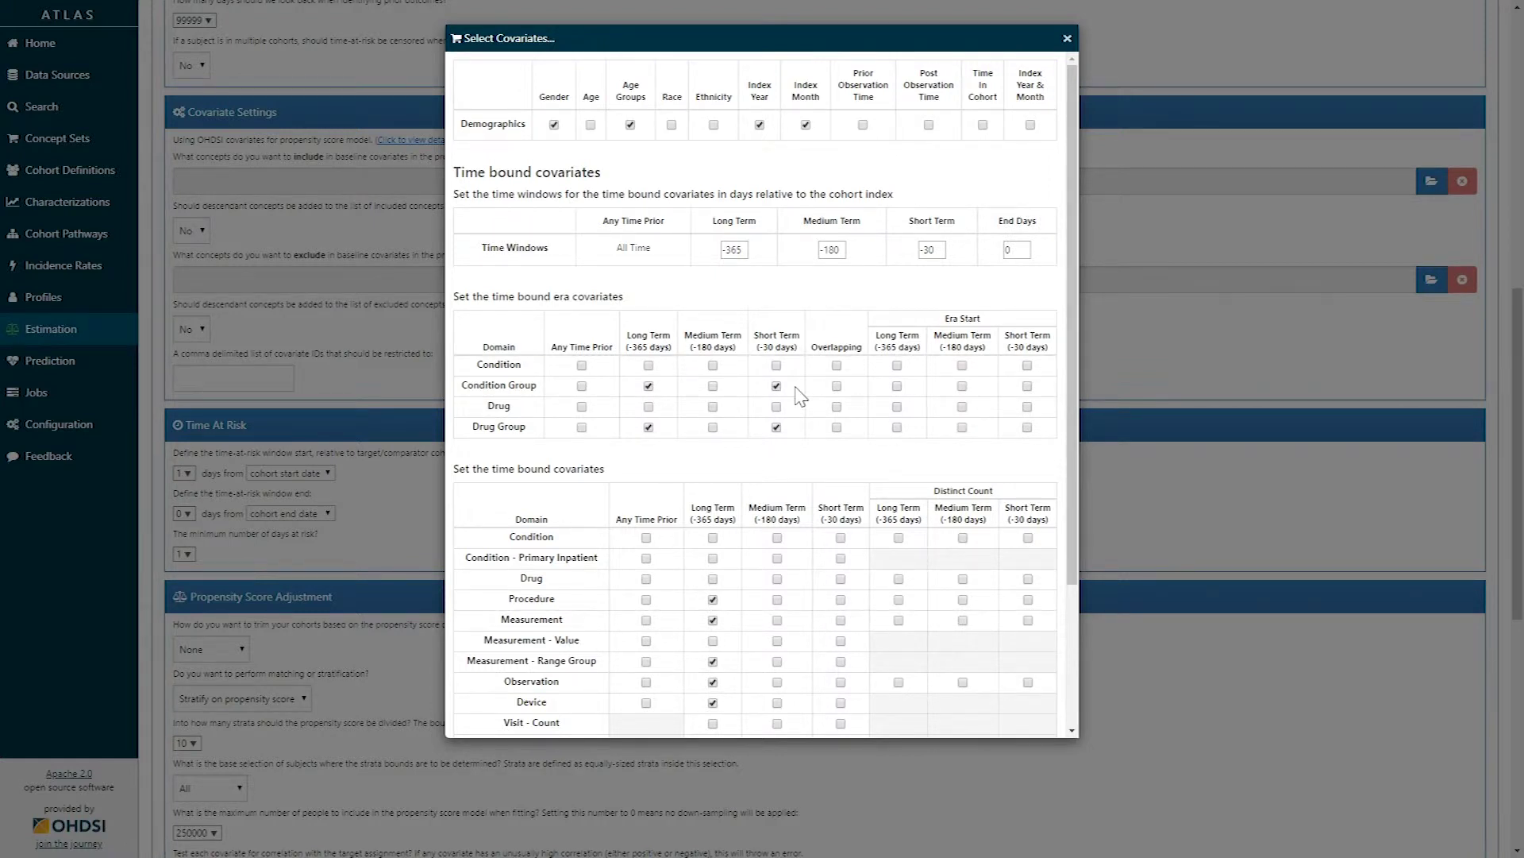
Review the covariate list down to the index score covariates, then close the dialog
{"action": "scroll", "coordinate": [799, 395], "scroll_direction": "down", "scroll_amount": 3}
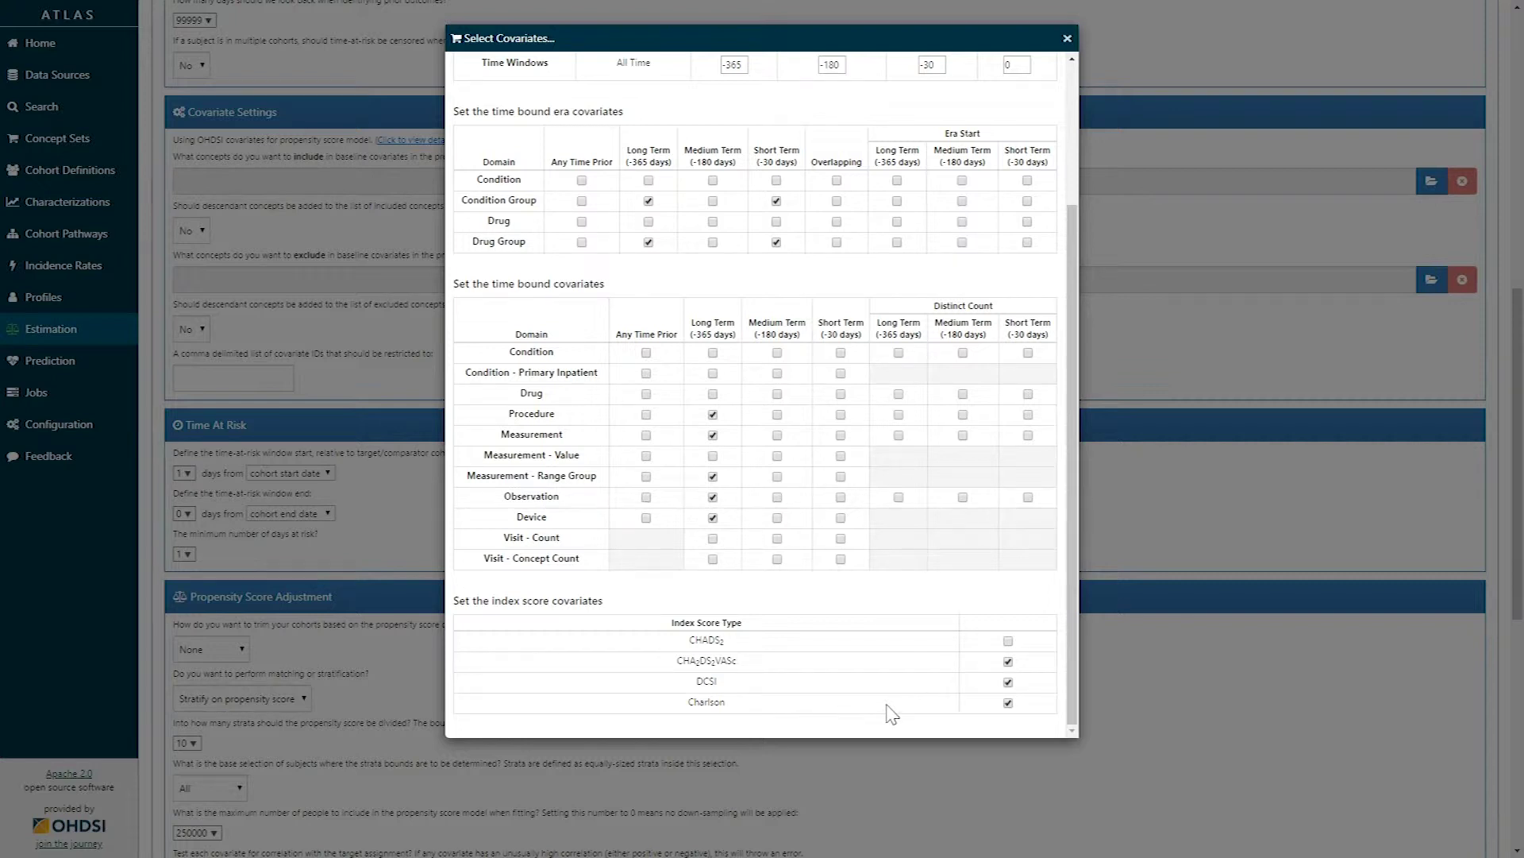
{"action": "scroll", "coordinate": [885, 687], "scroll_direction": "up", "scroll_amount": 3}
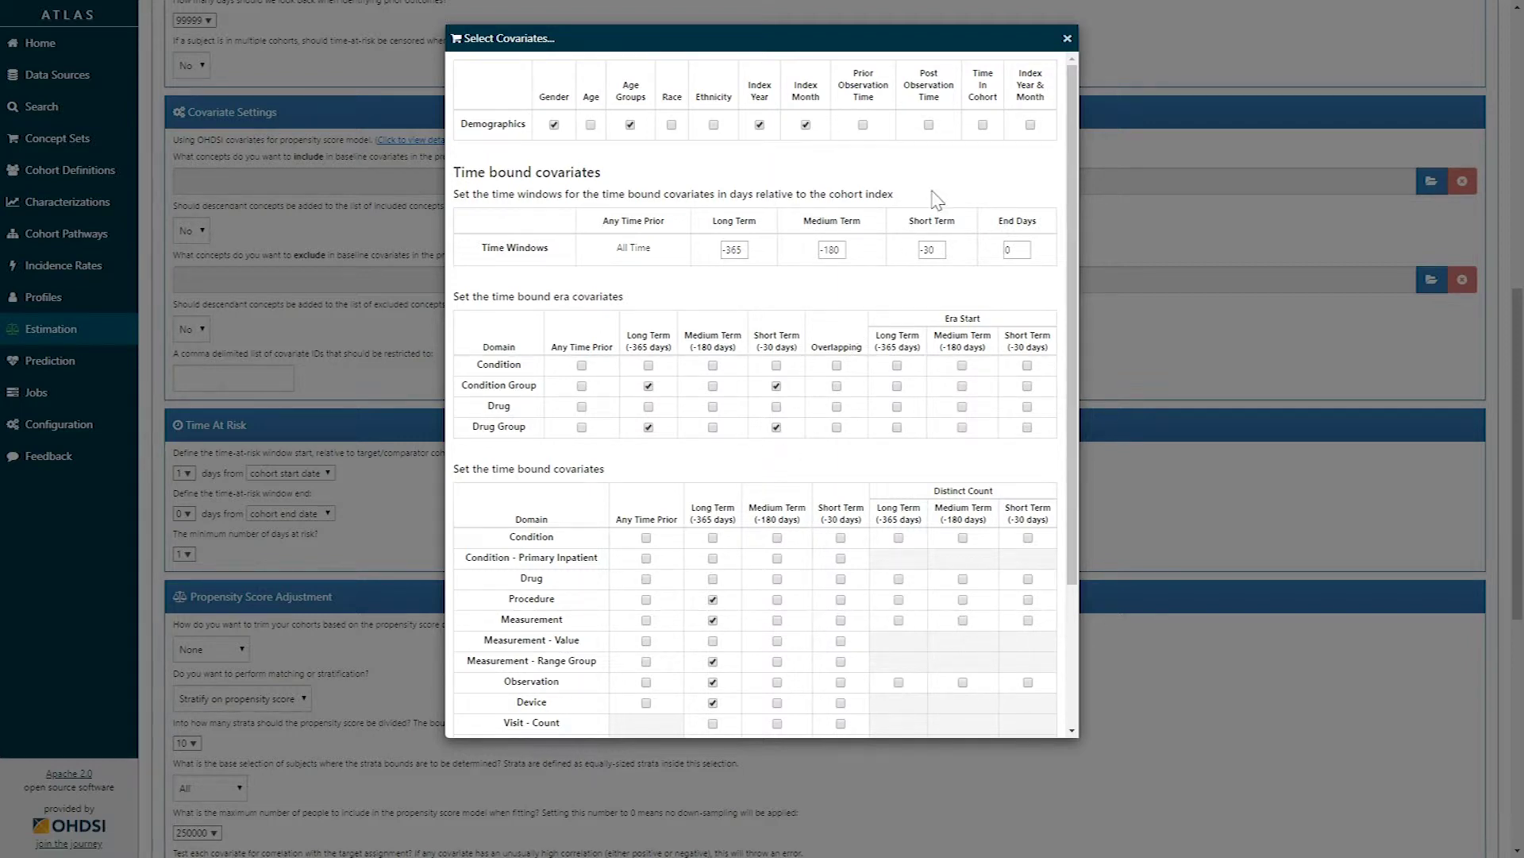
{"action": "left_click", "coordinate": [1067, 38]}
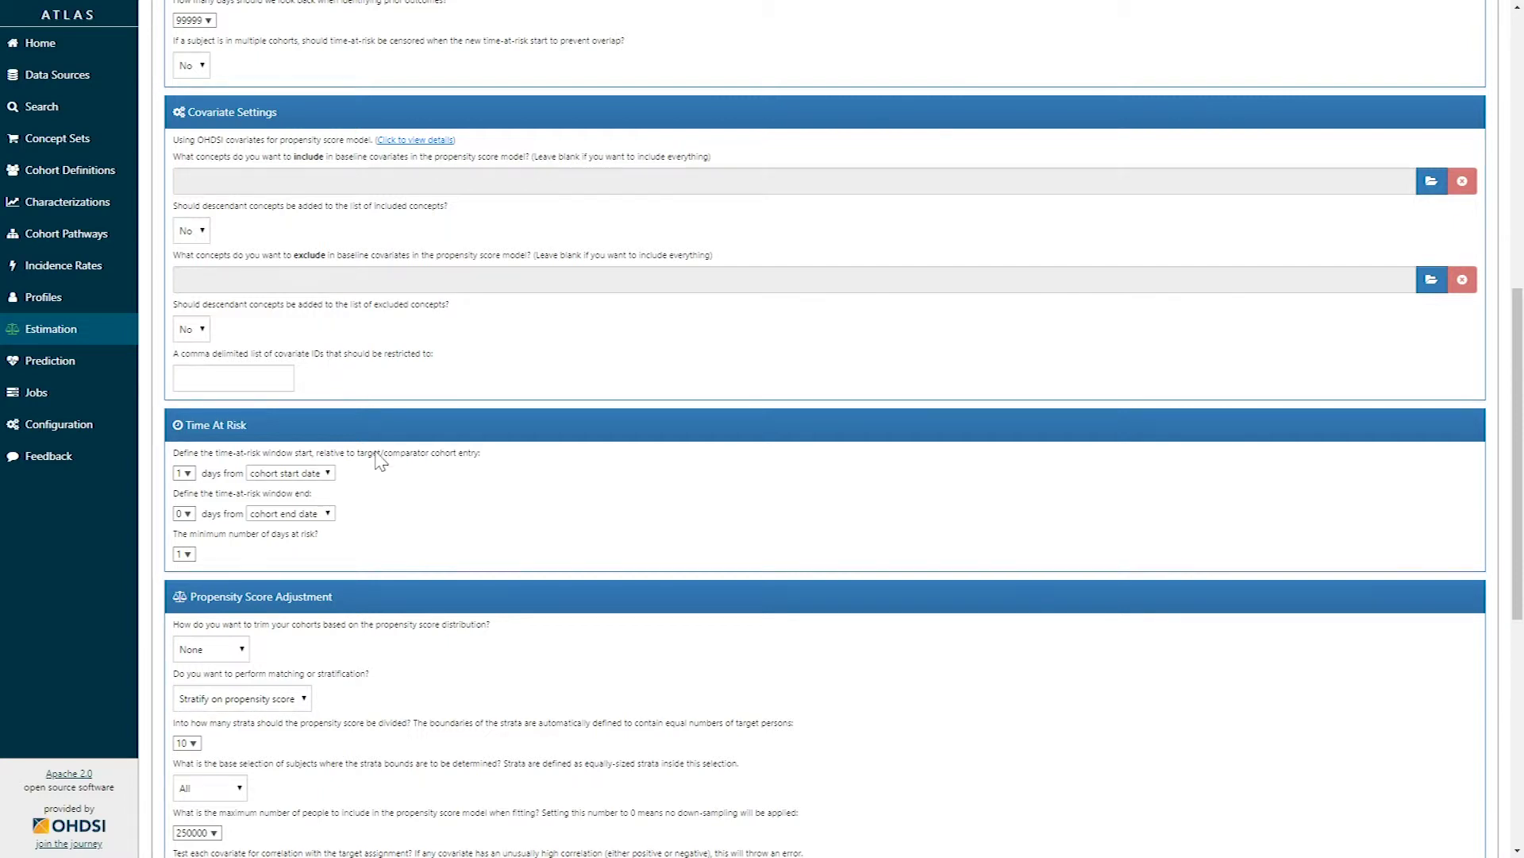
{"action": "scroll", "coordinate": [383, 470], "scroll_direction": "down", "scroll_amount": 5}
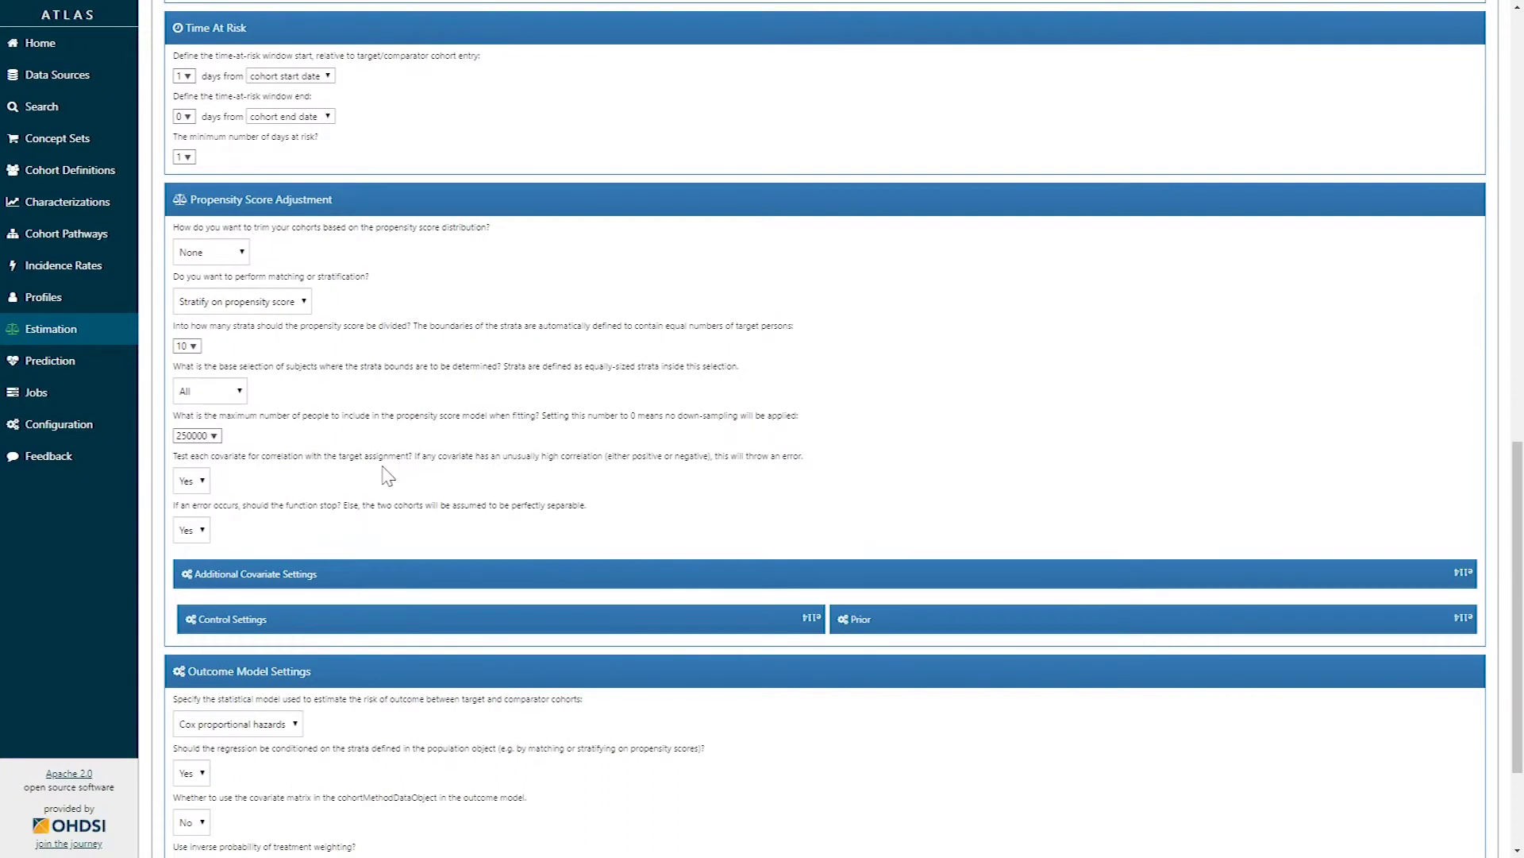
{"action": "scroll", "coordinate": [388, 476], "scroll_direction": "up", "scroll_amount": 1}
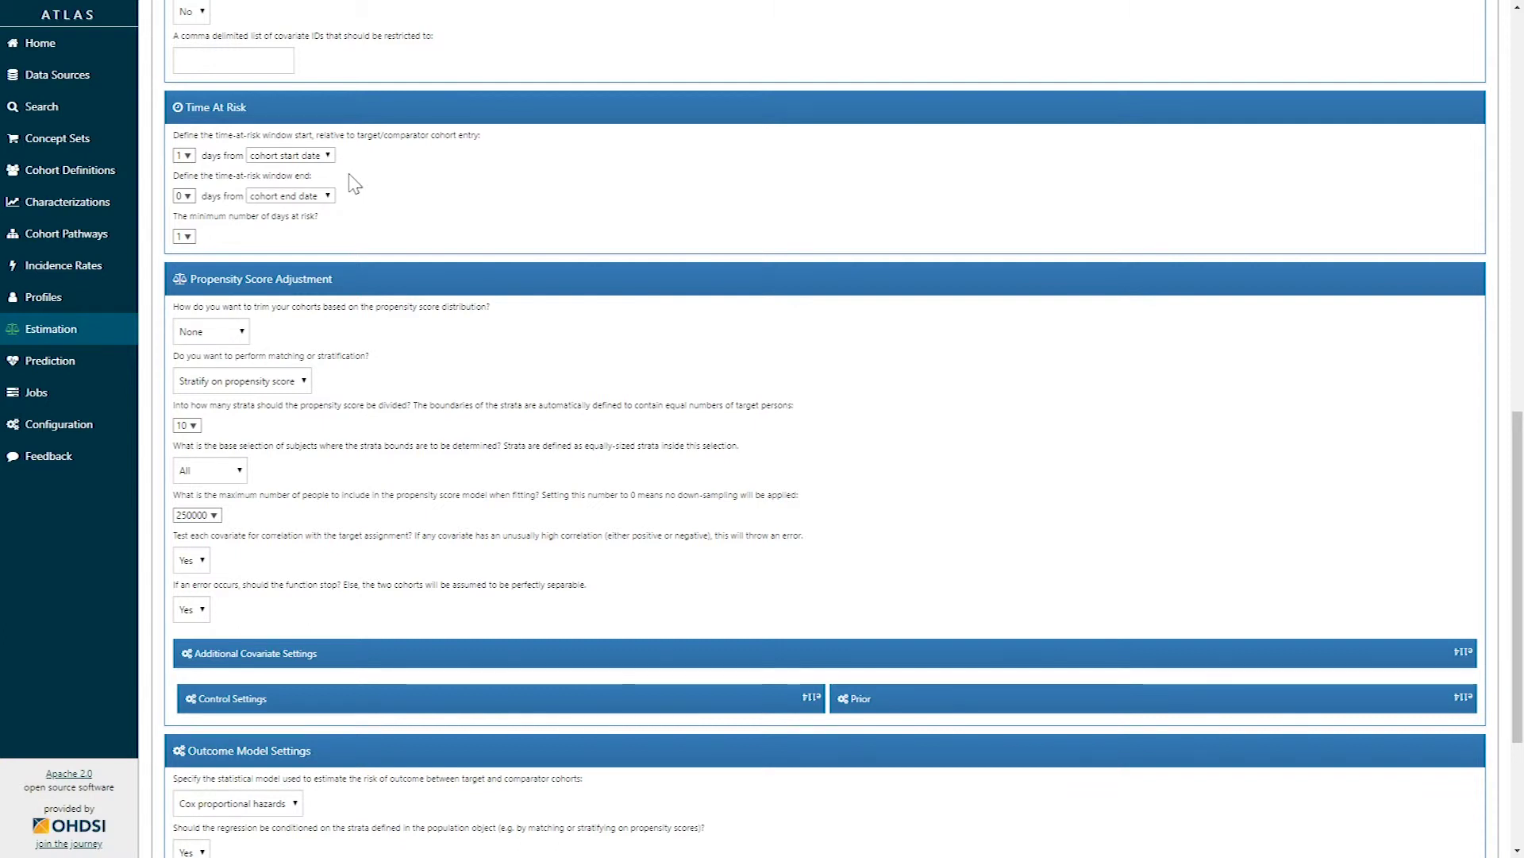
{"action": "left_click", "coordinate": [332, 157]}
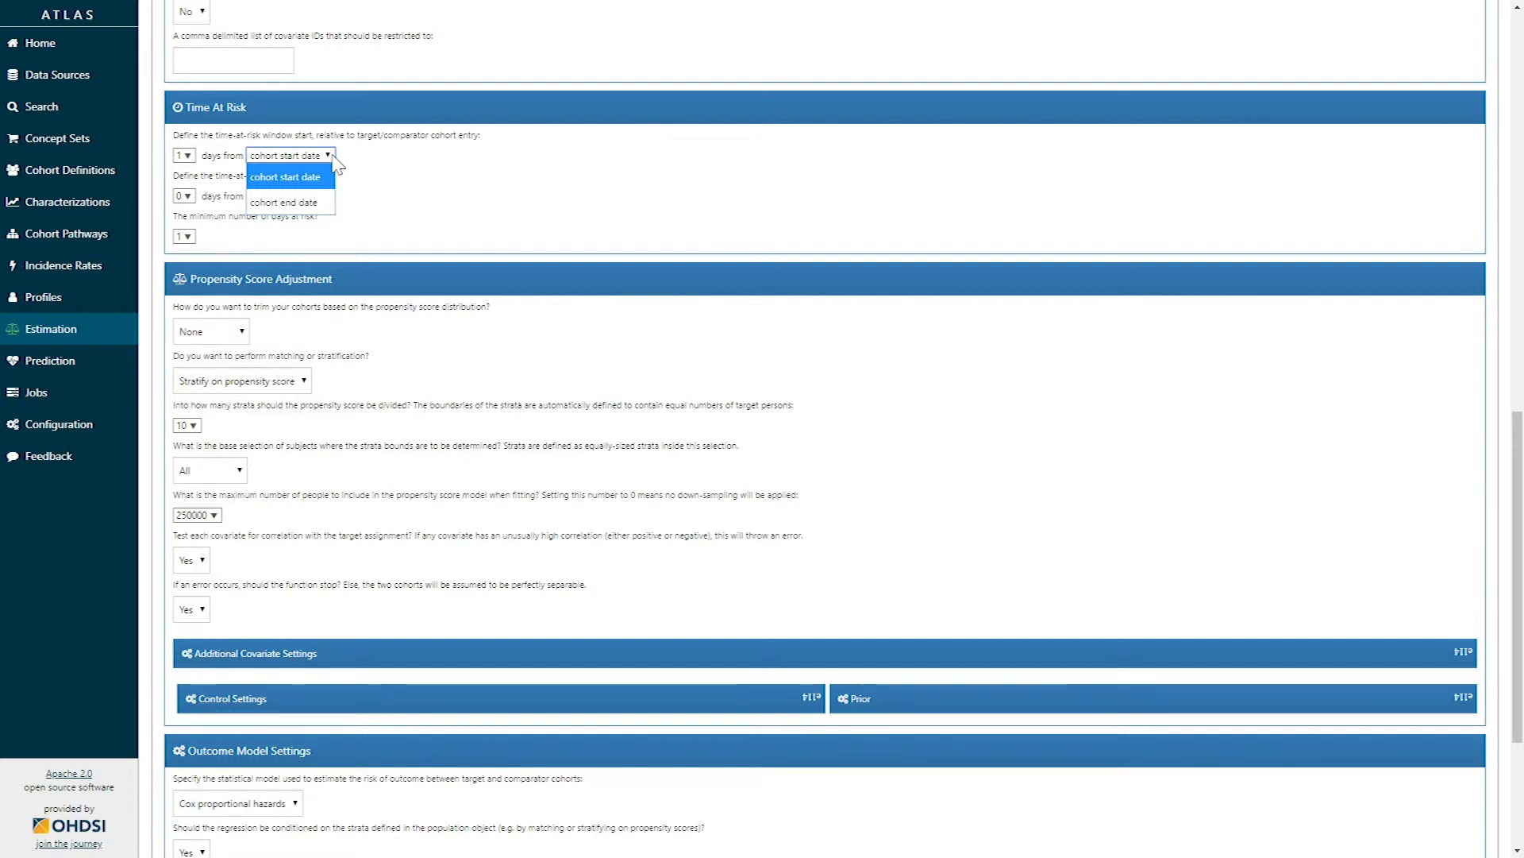
{"action": "left_click", "coordinate": [276, 176]}
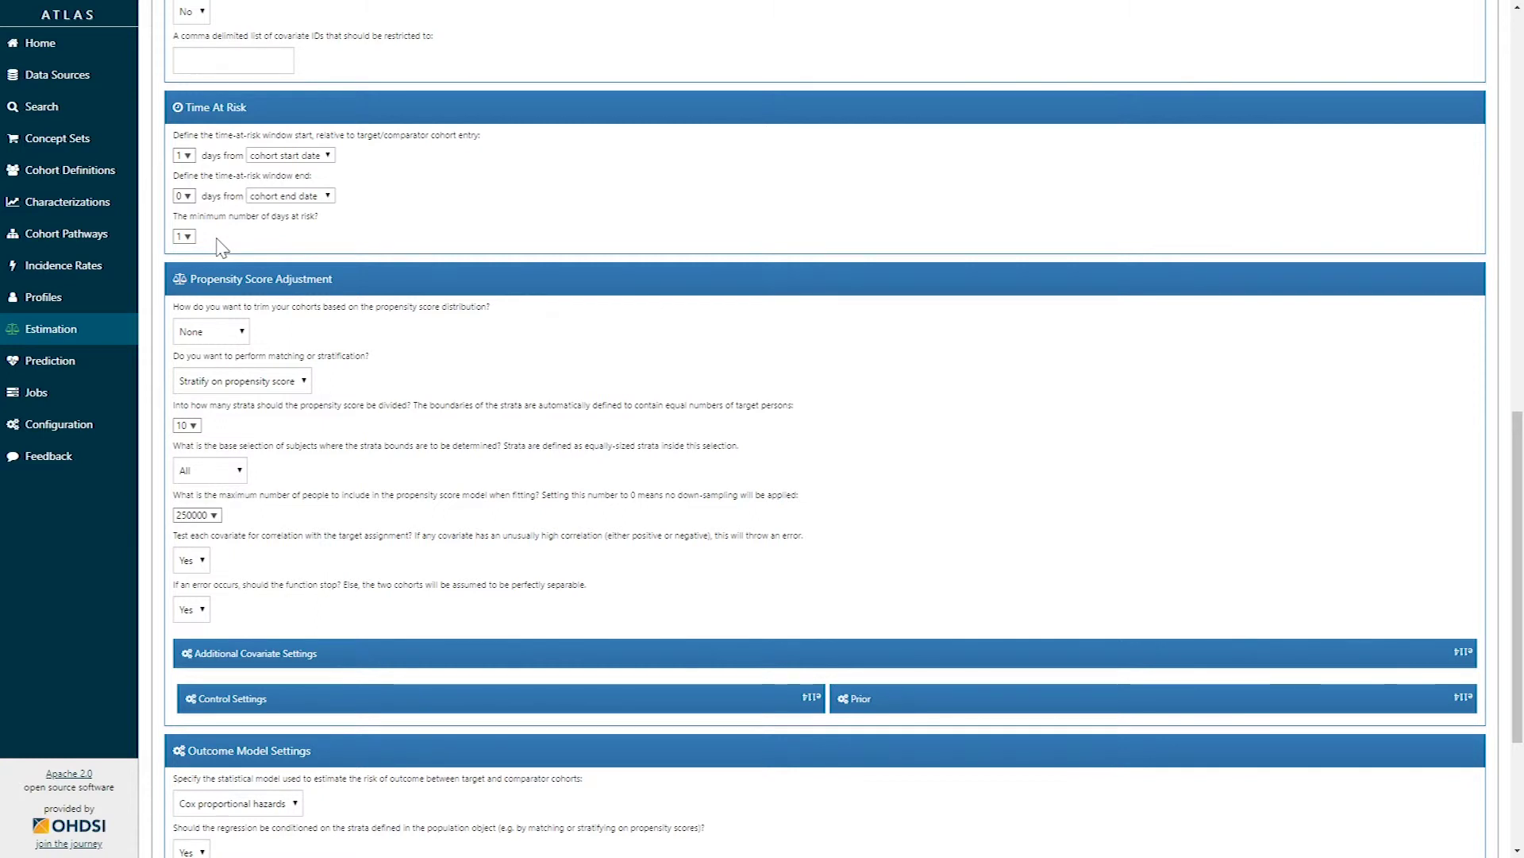
{"action": "scroll", "coordinate": [219, 248], "scroll_direction": "down", "scroll_amount": 2}
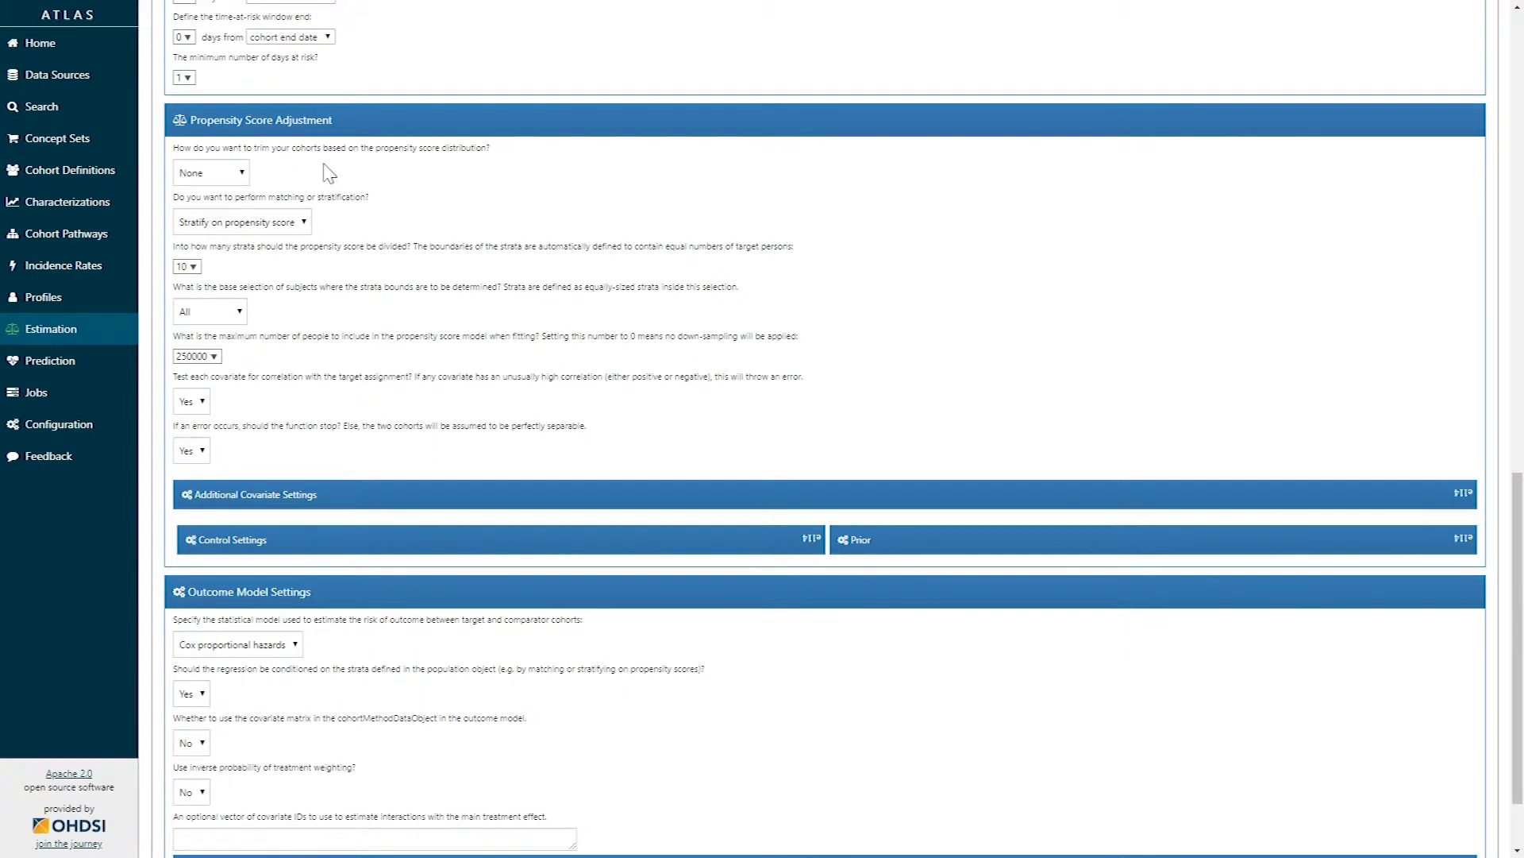
Keep trimming None, propensity score stratification and strata base All, then expand Additional Covariate Settings
{"action": "left_click", "coordinate": [287, 180]}
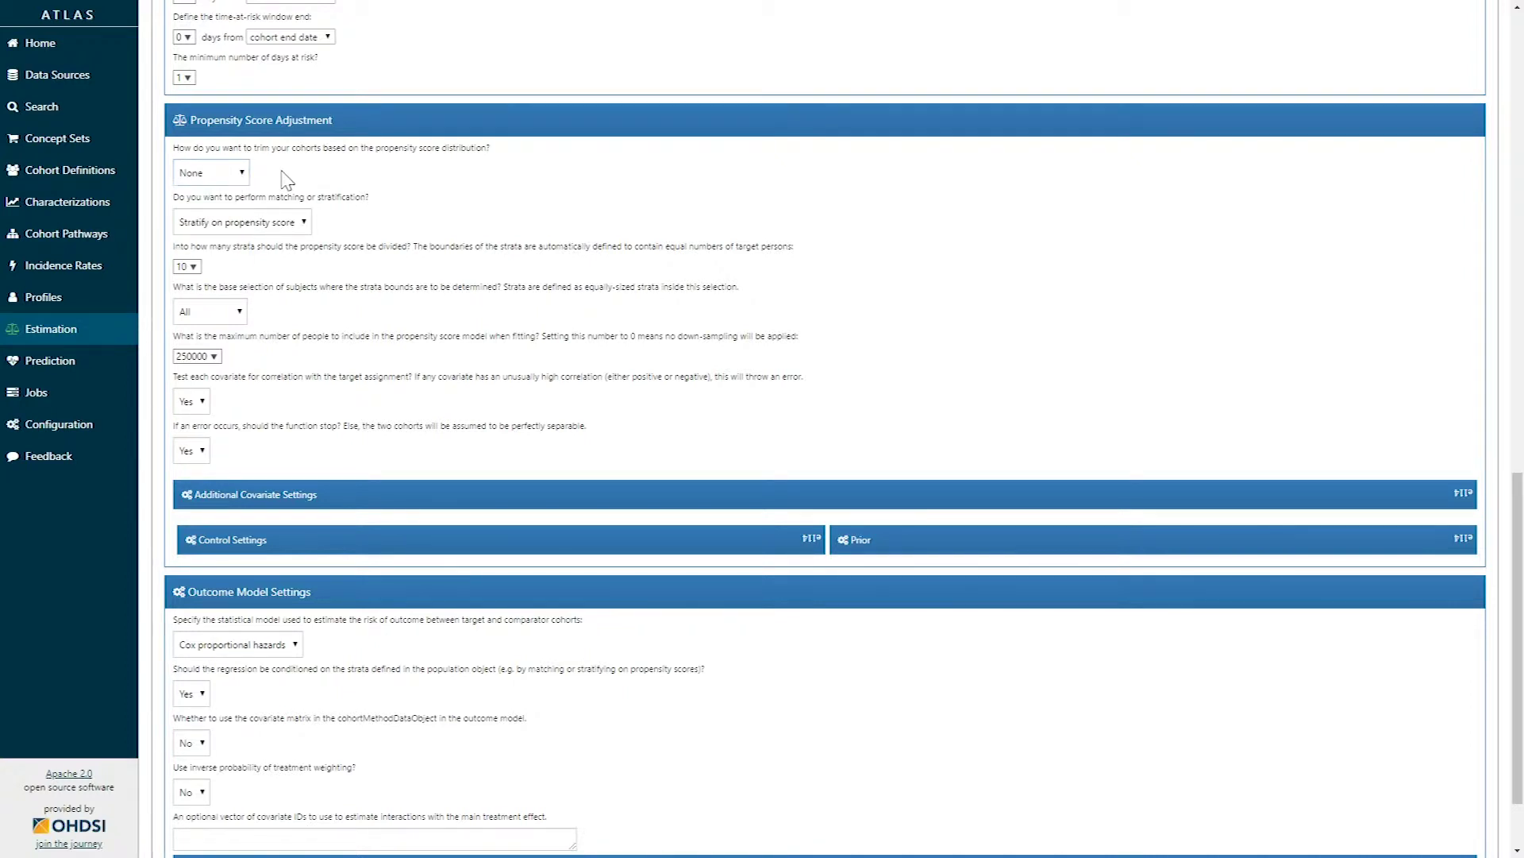
{"action": "left_click", "coordinate": [311, 228]}
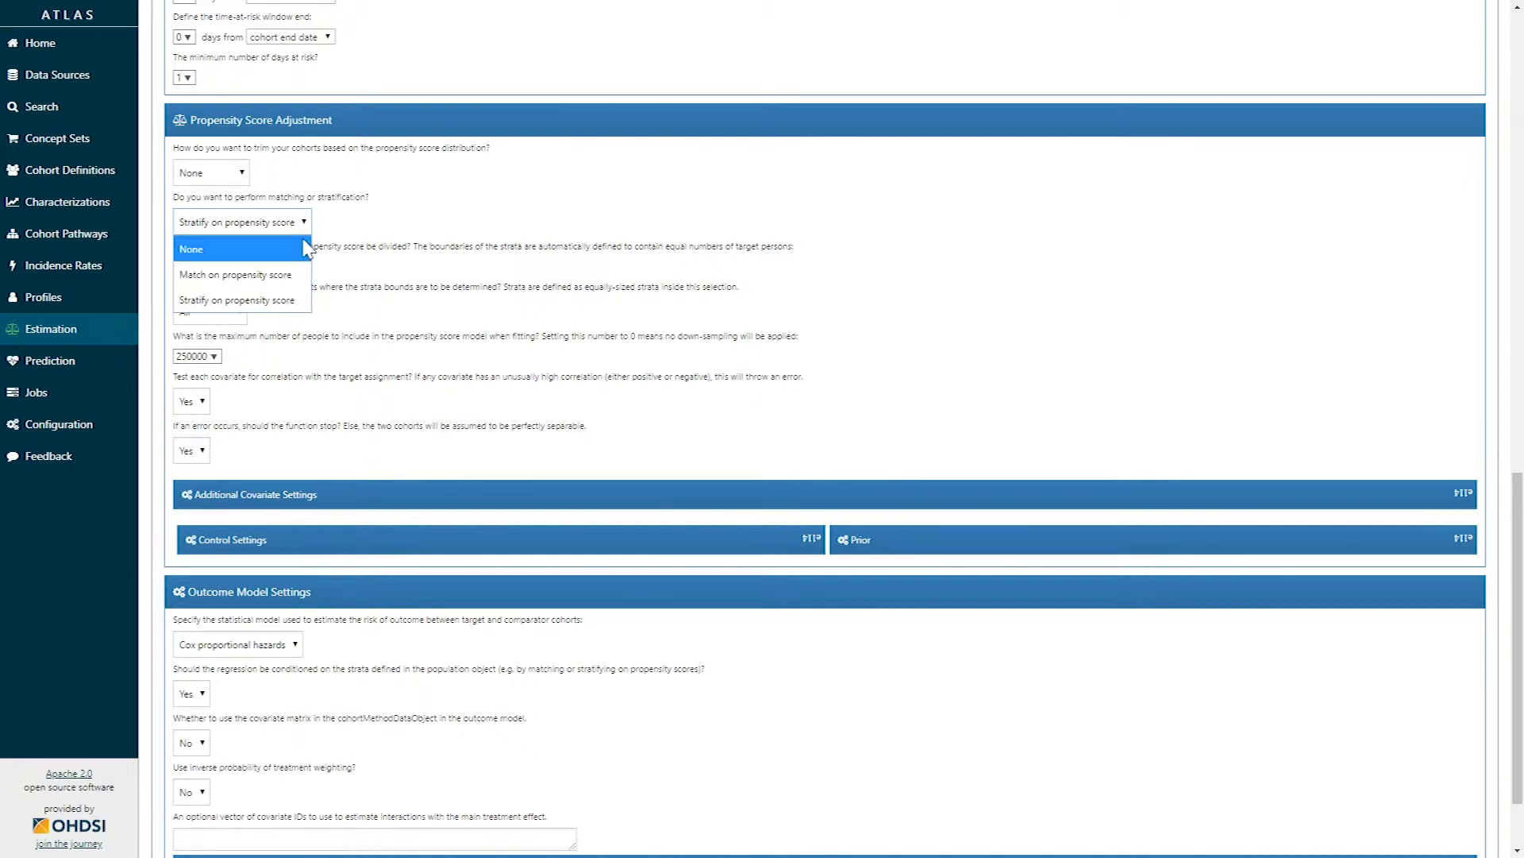
{"action": "left_click", "coordinate": [286, 304]}
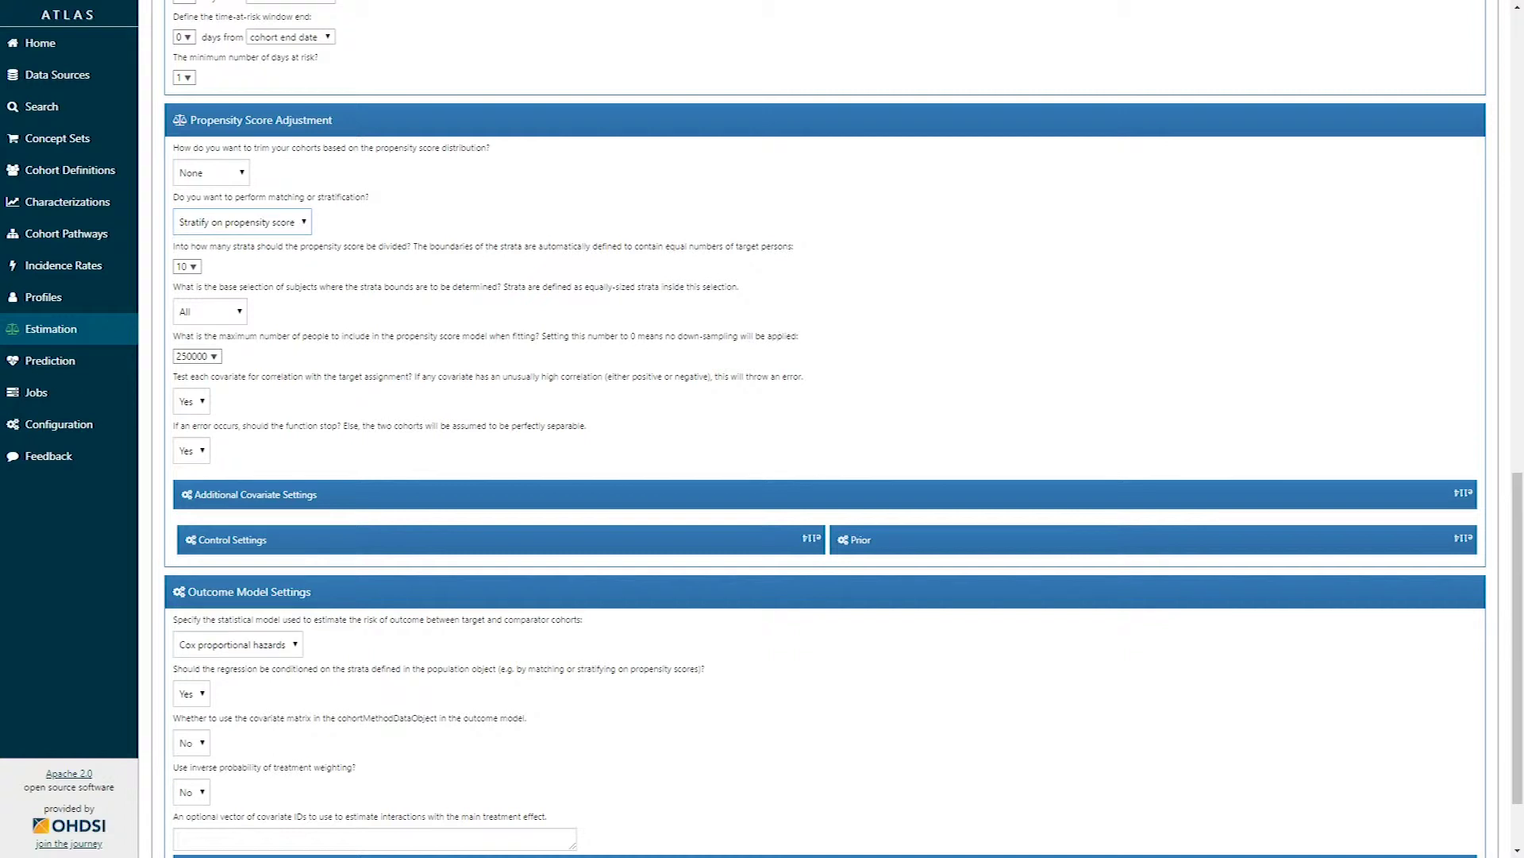
{"action": "left_click", "coordinate": [238, 314]}
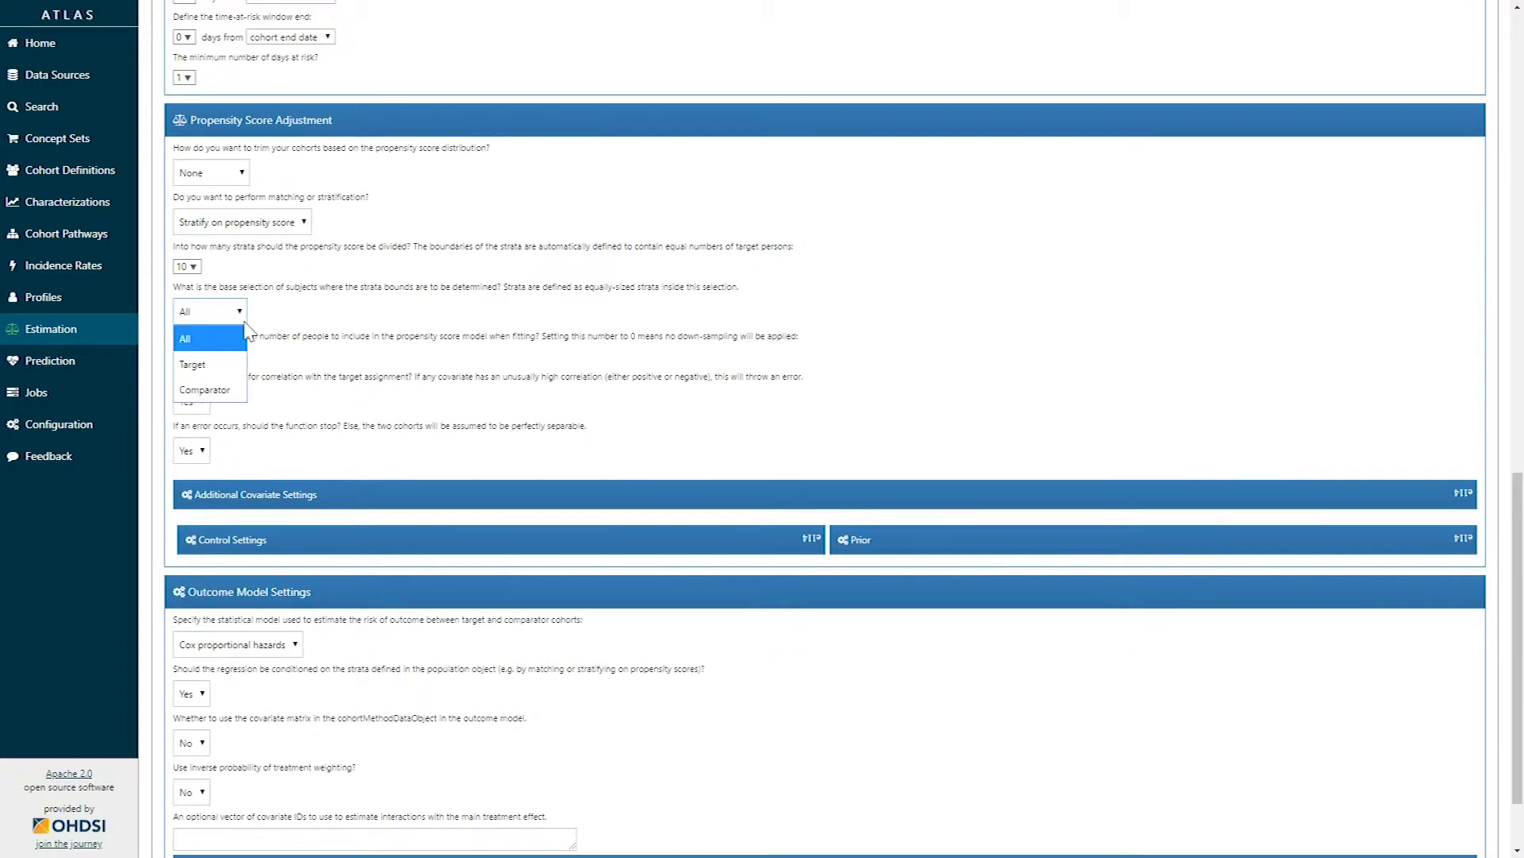
{"action": "left_click", "coordinate": [300, 316]}
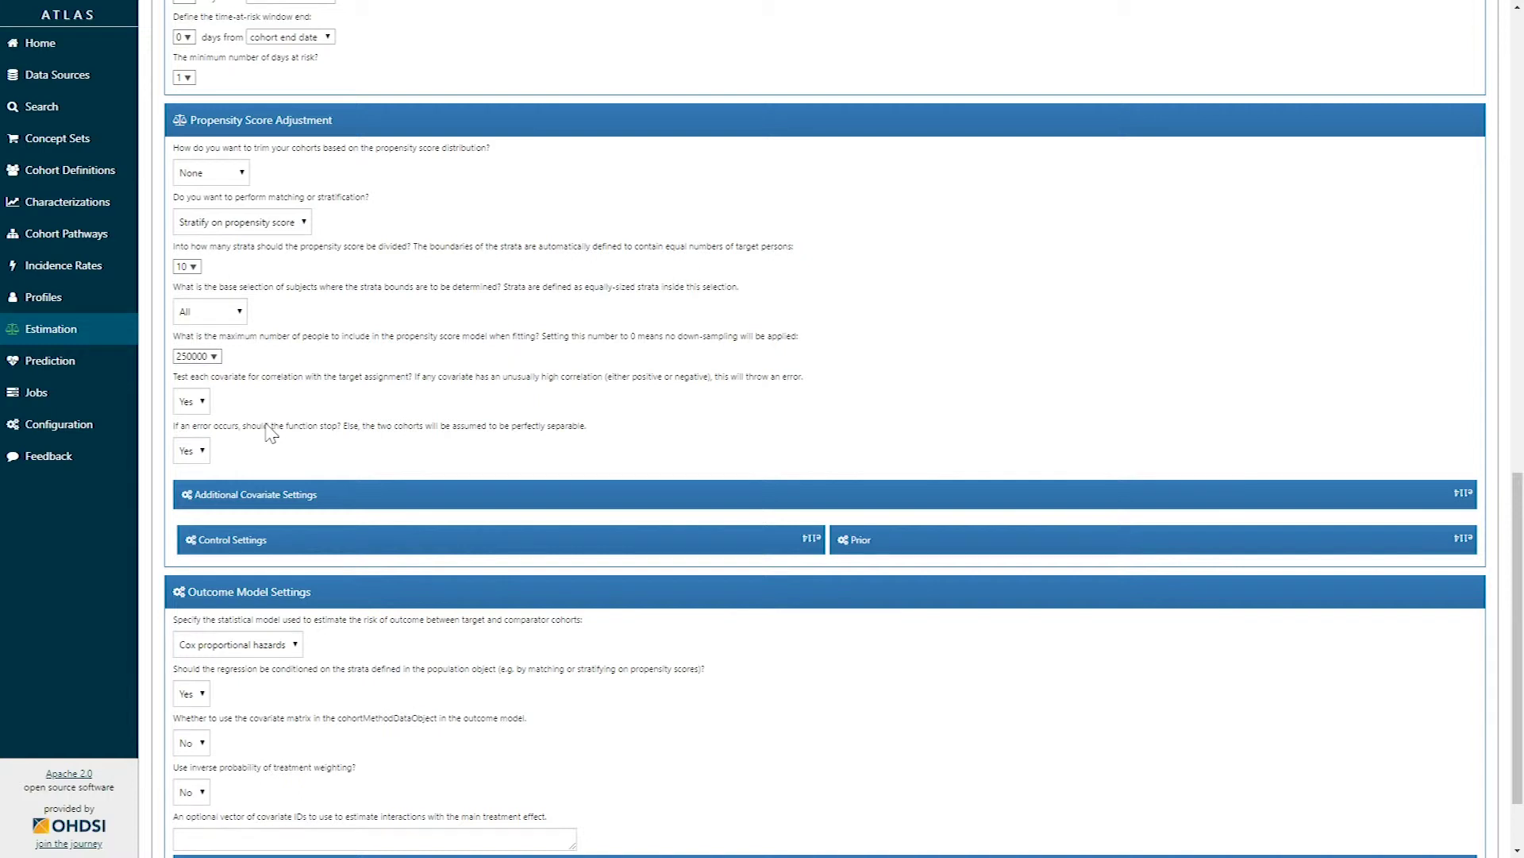
{"action": "scroll", "coordinate": [270, 432], "scroll_direction": "down", "scroll_amount": 2}
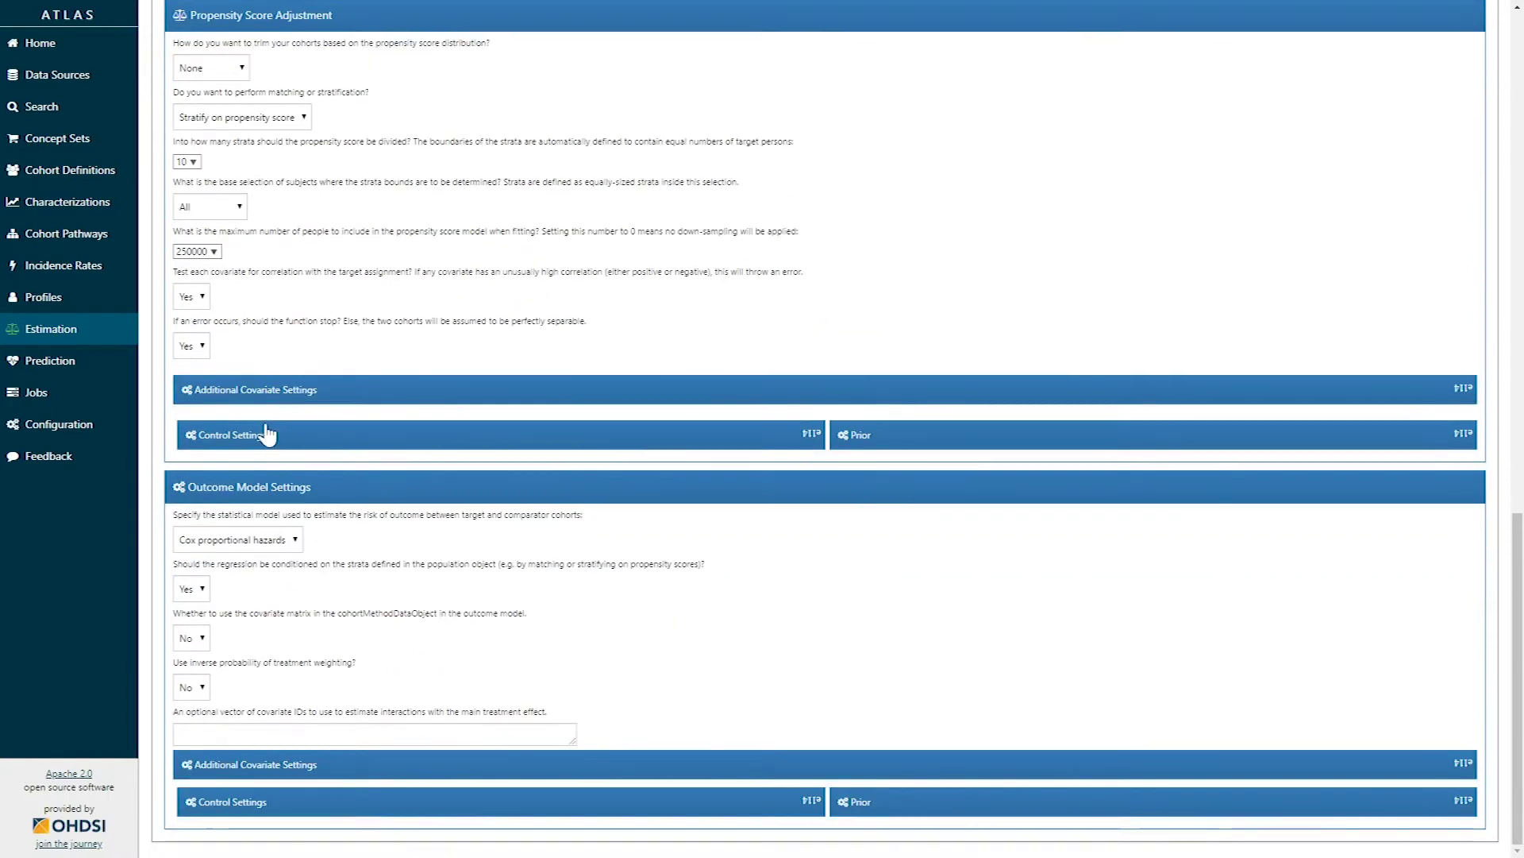
{"action": "left_click", "coordinate": [326, 394]}
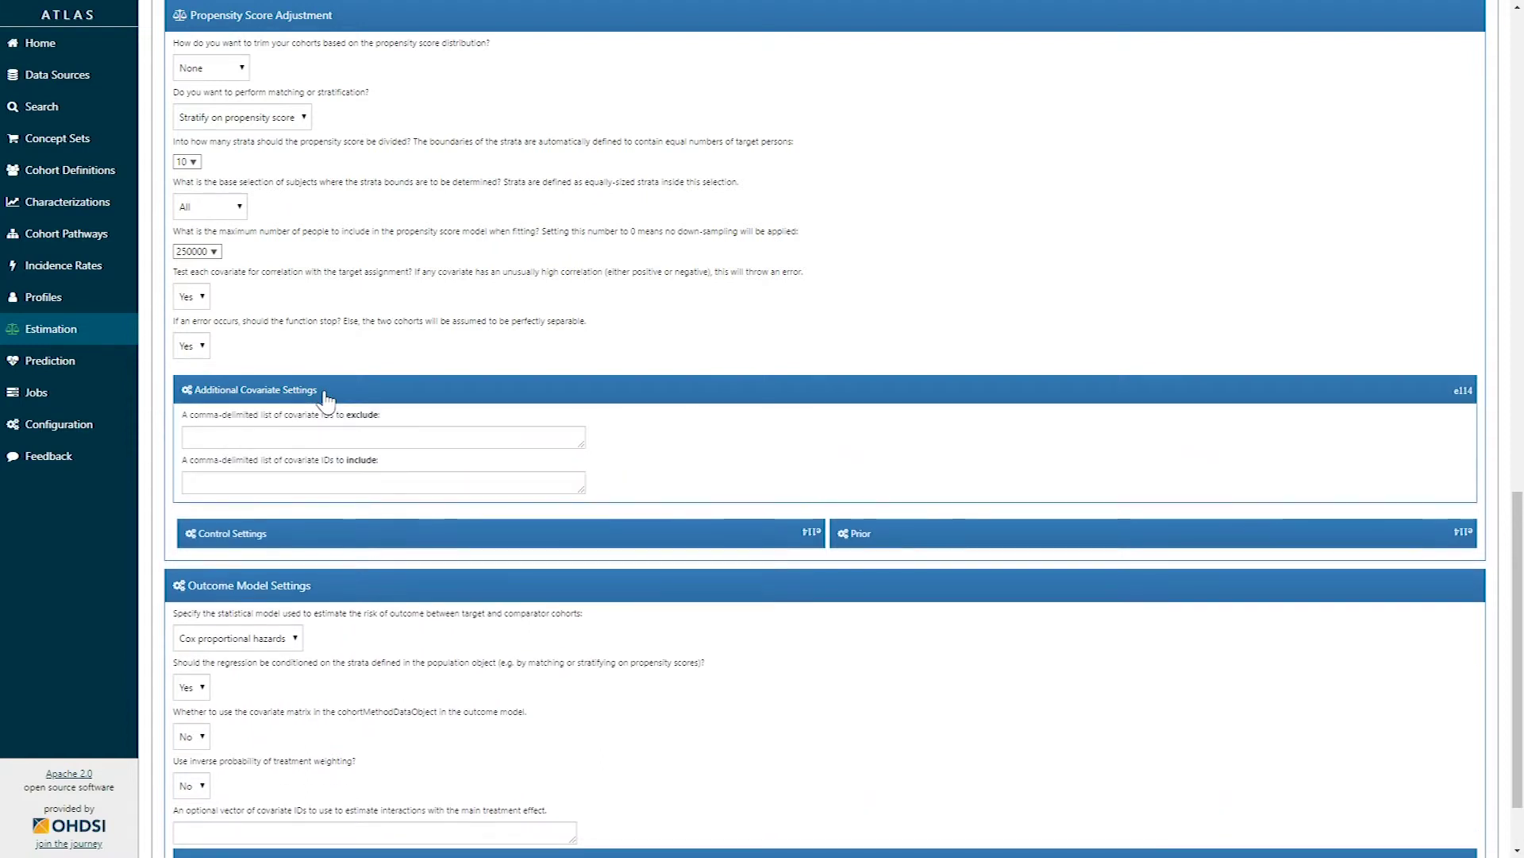
Inspect the propensity model's Control Settings and Prior panels, then collapse Prior
{"action": "left_click", "coordinate": [325, 393]}
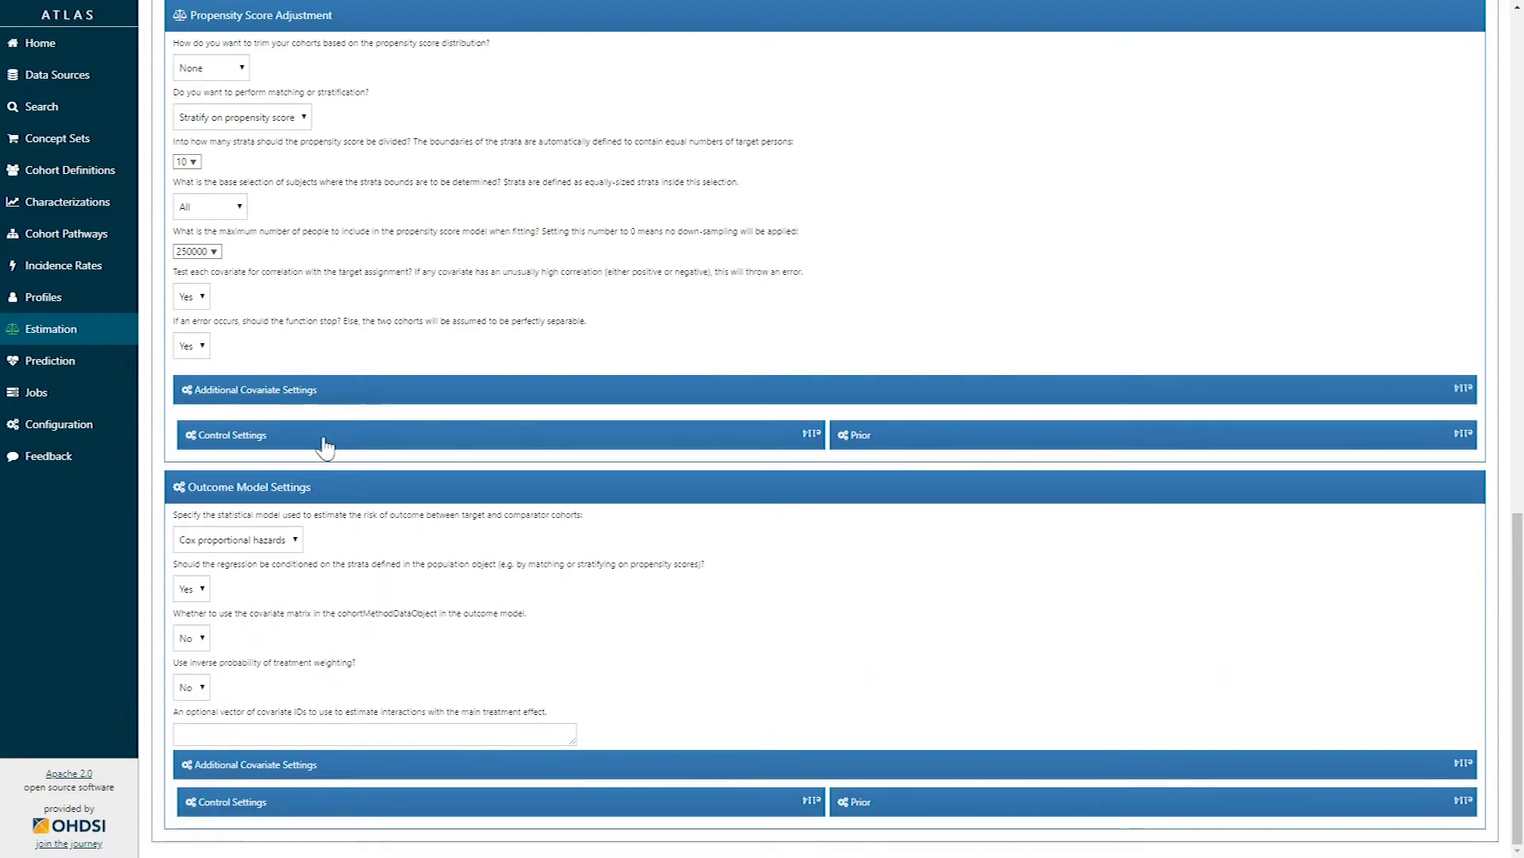
{"action": "left_click", "coordinate": [324, 438]}
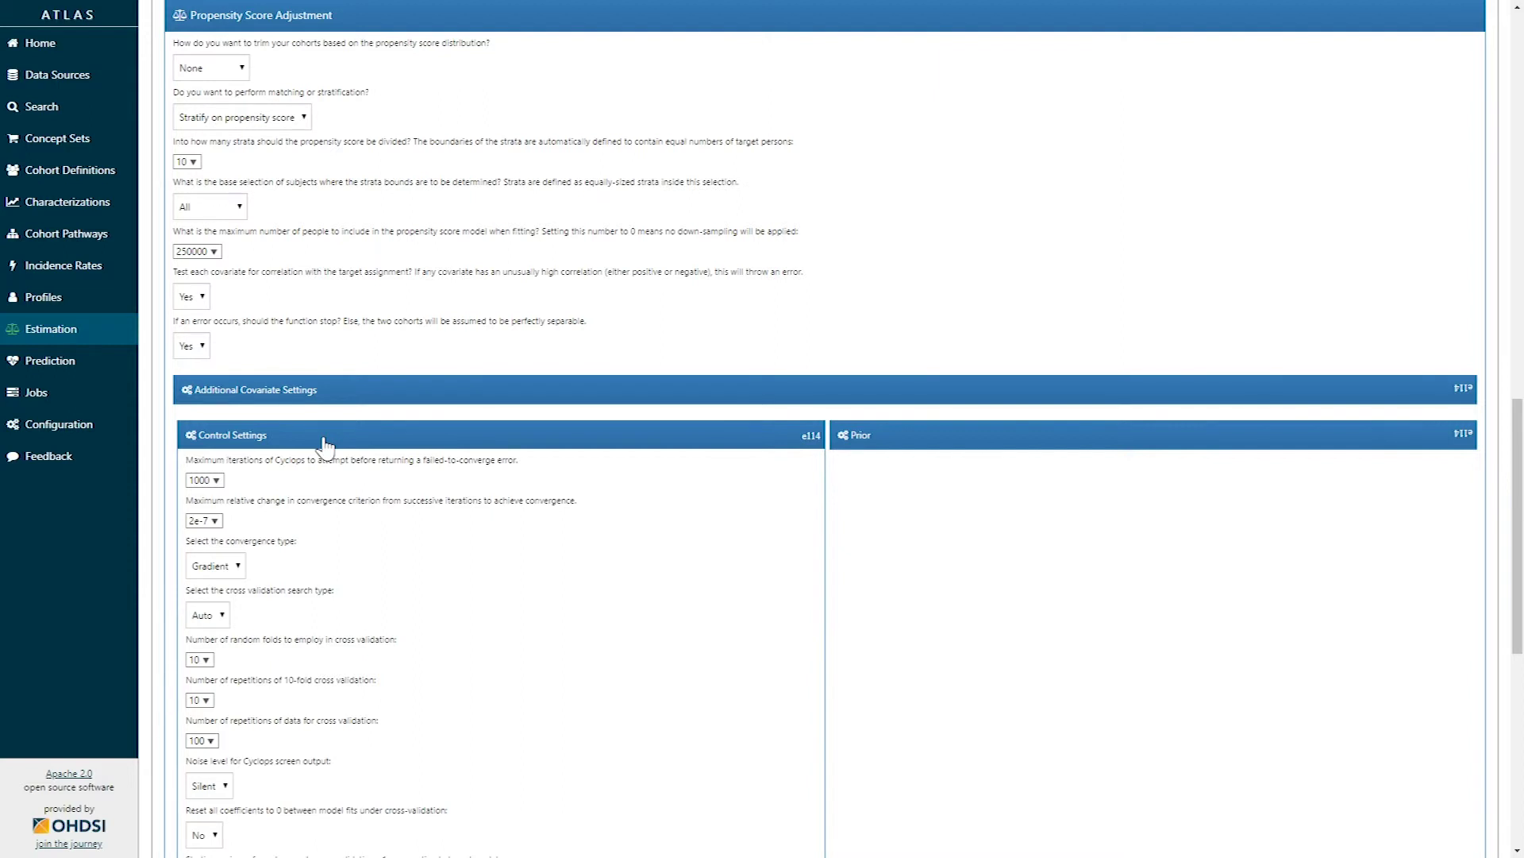
{"action": "left_click", "coordinate": [326, 440]}
{"action": "left_click", "coordinate": [942, 439]}
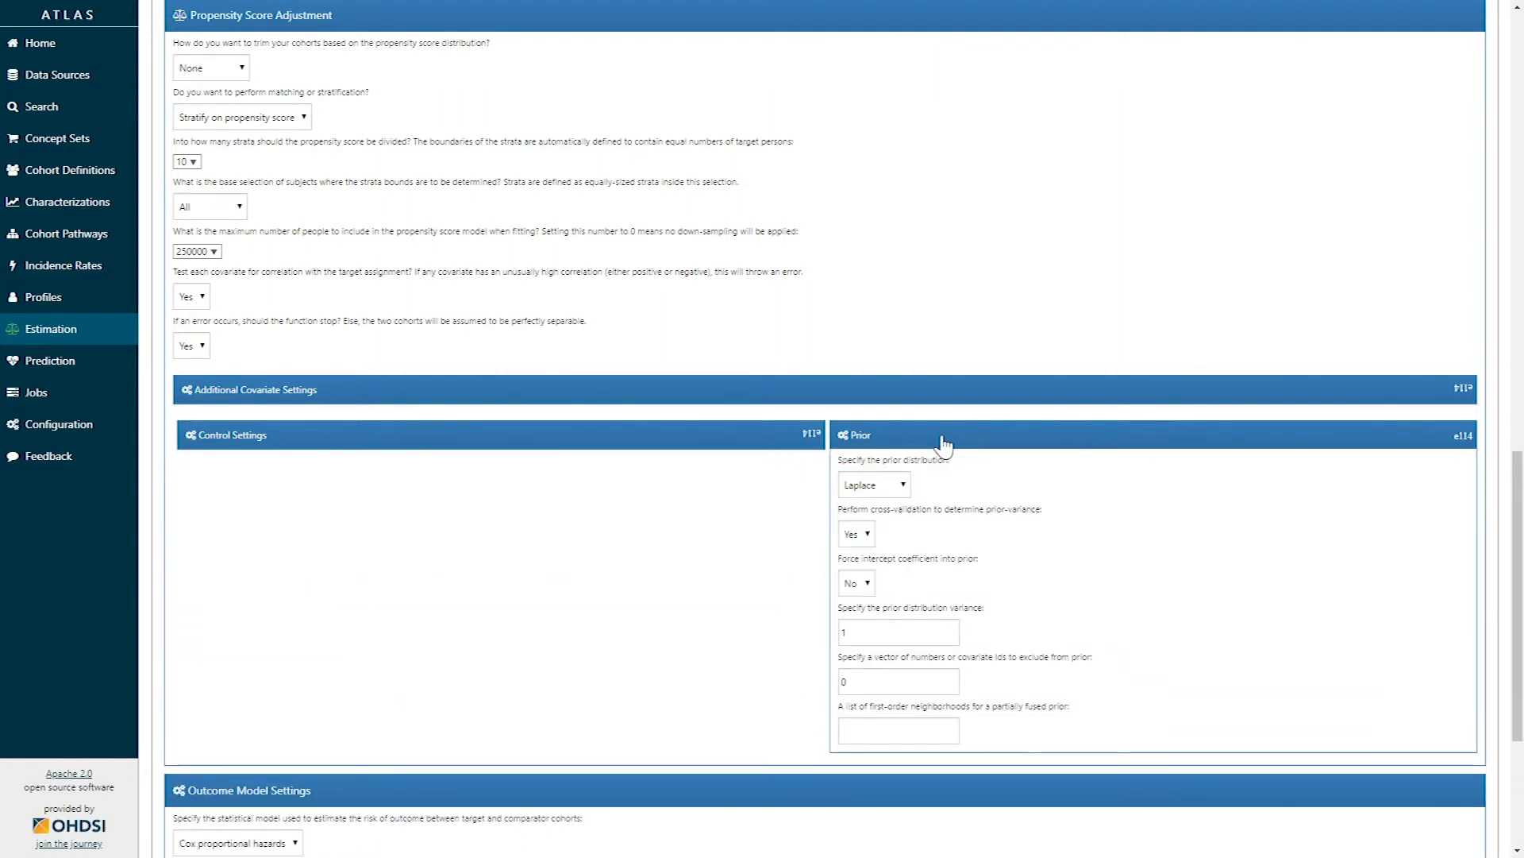
{"action": "left_click", "coordinate": [942, 439]}
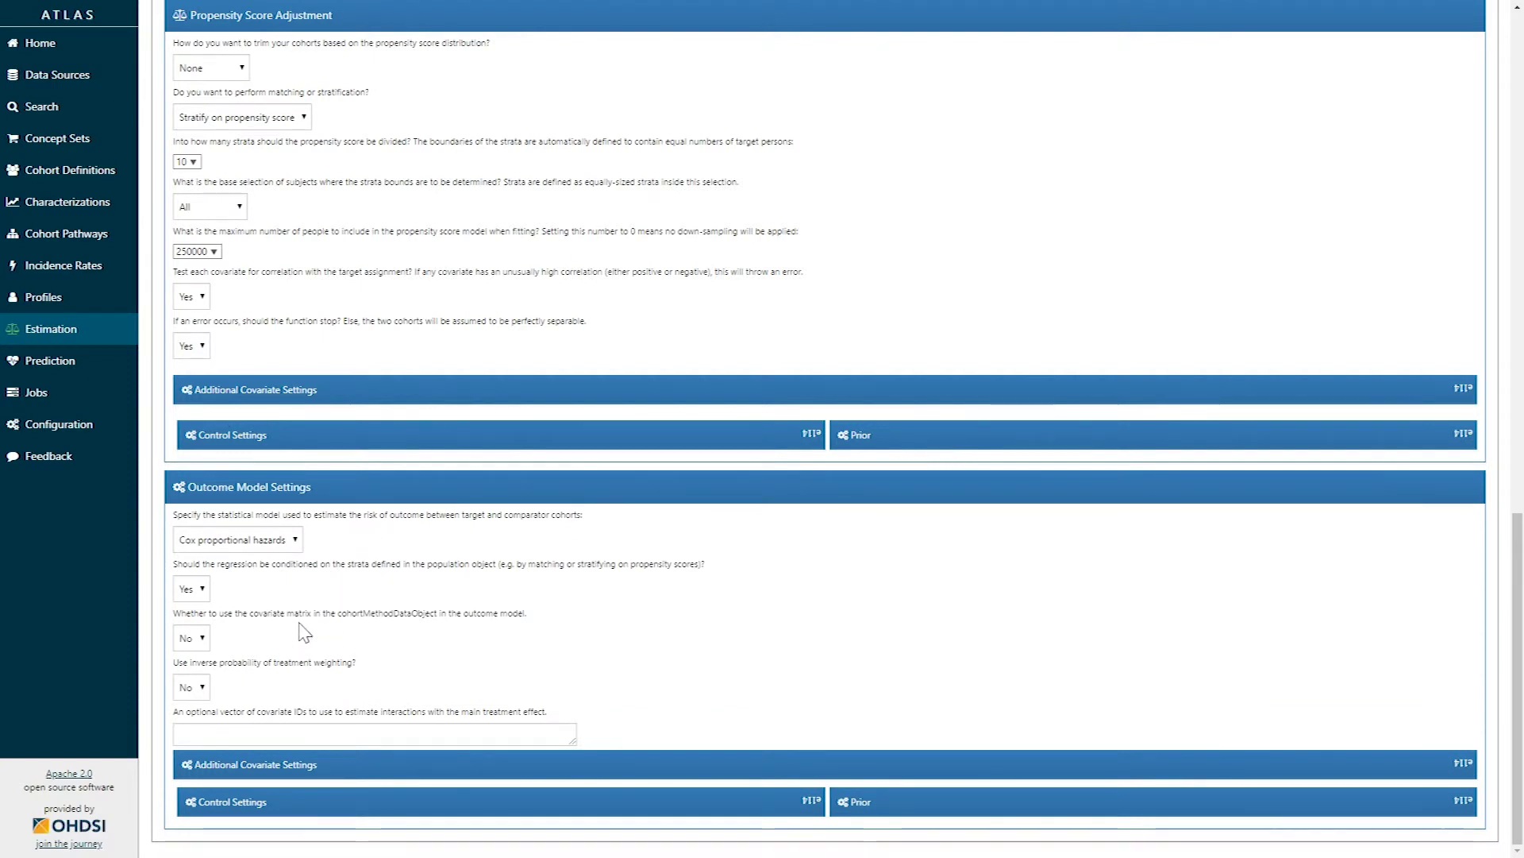
{"action": "left_click", "coordinate": [294, 545]}
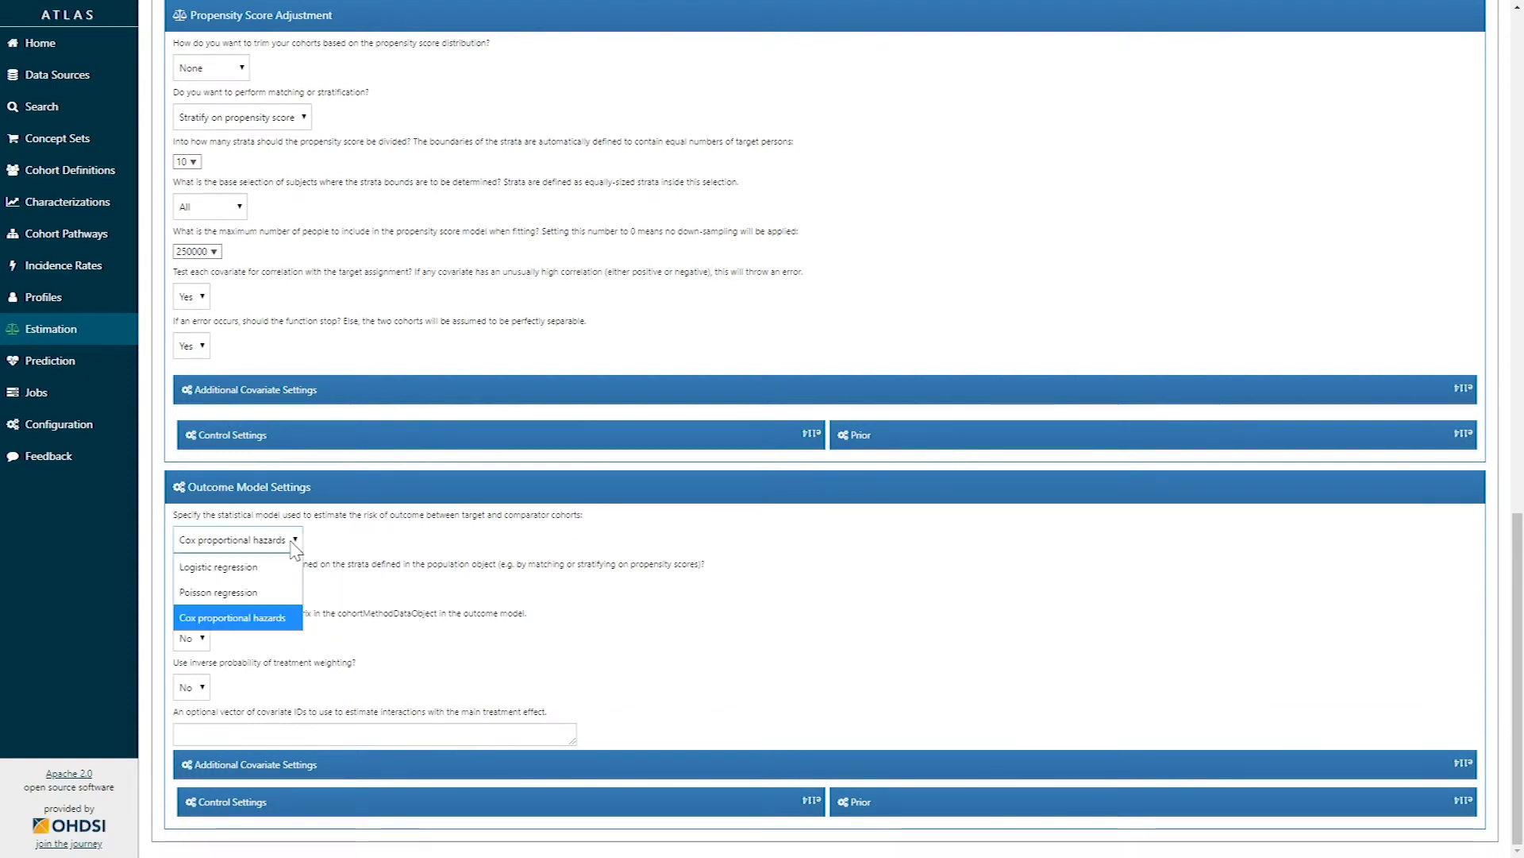
{"action": "left_click", "coordinate": [293, 624]}
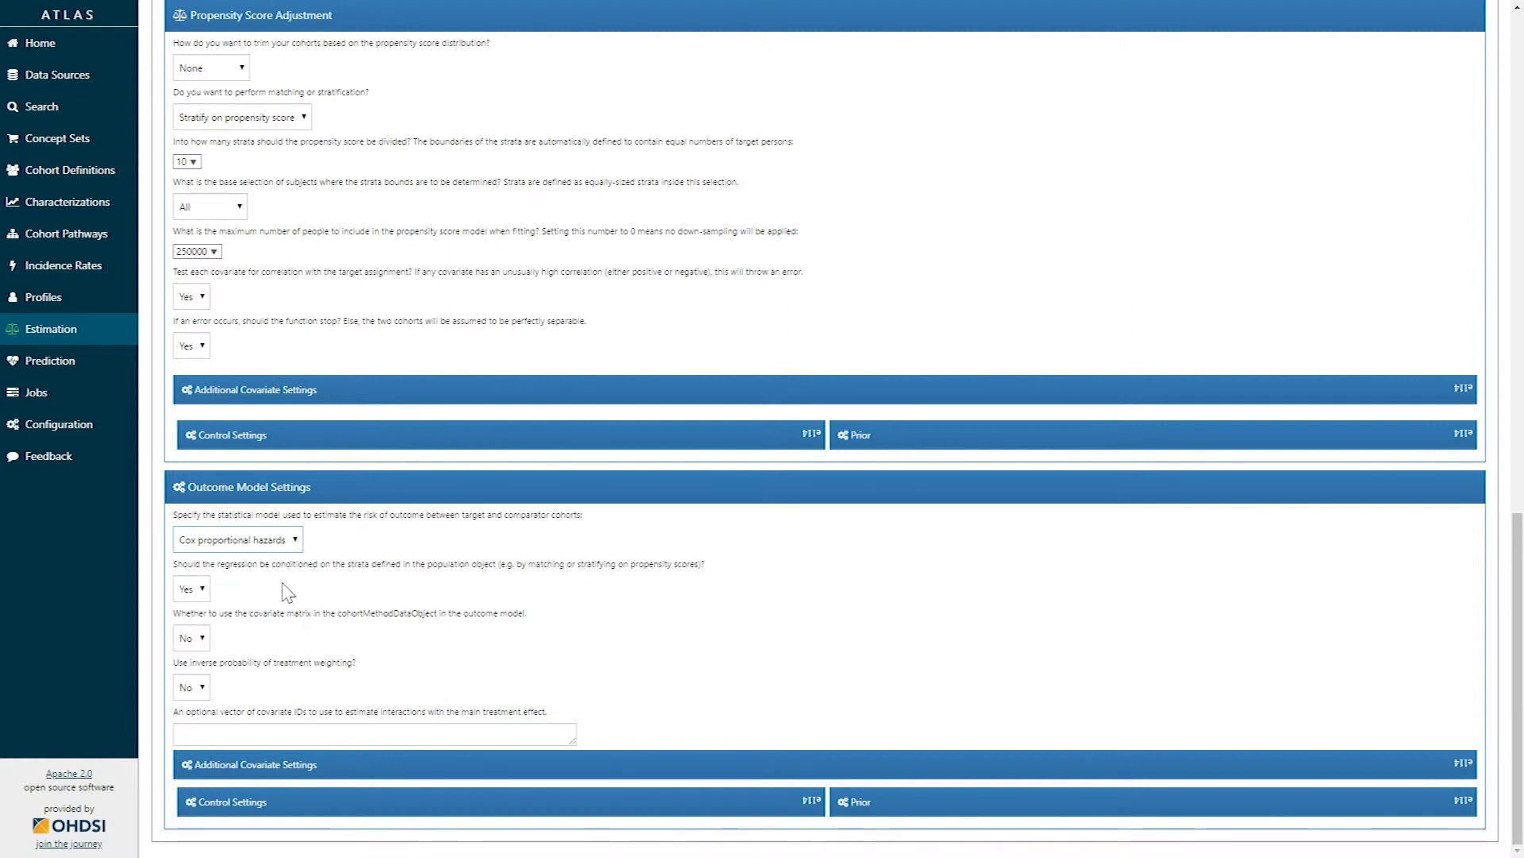
{"action": "left_click", "coordinate": [202, 594]}
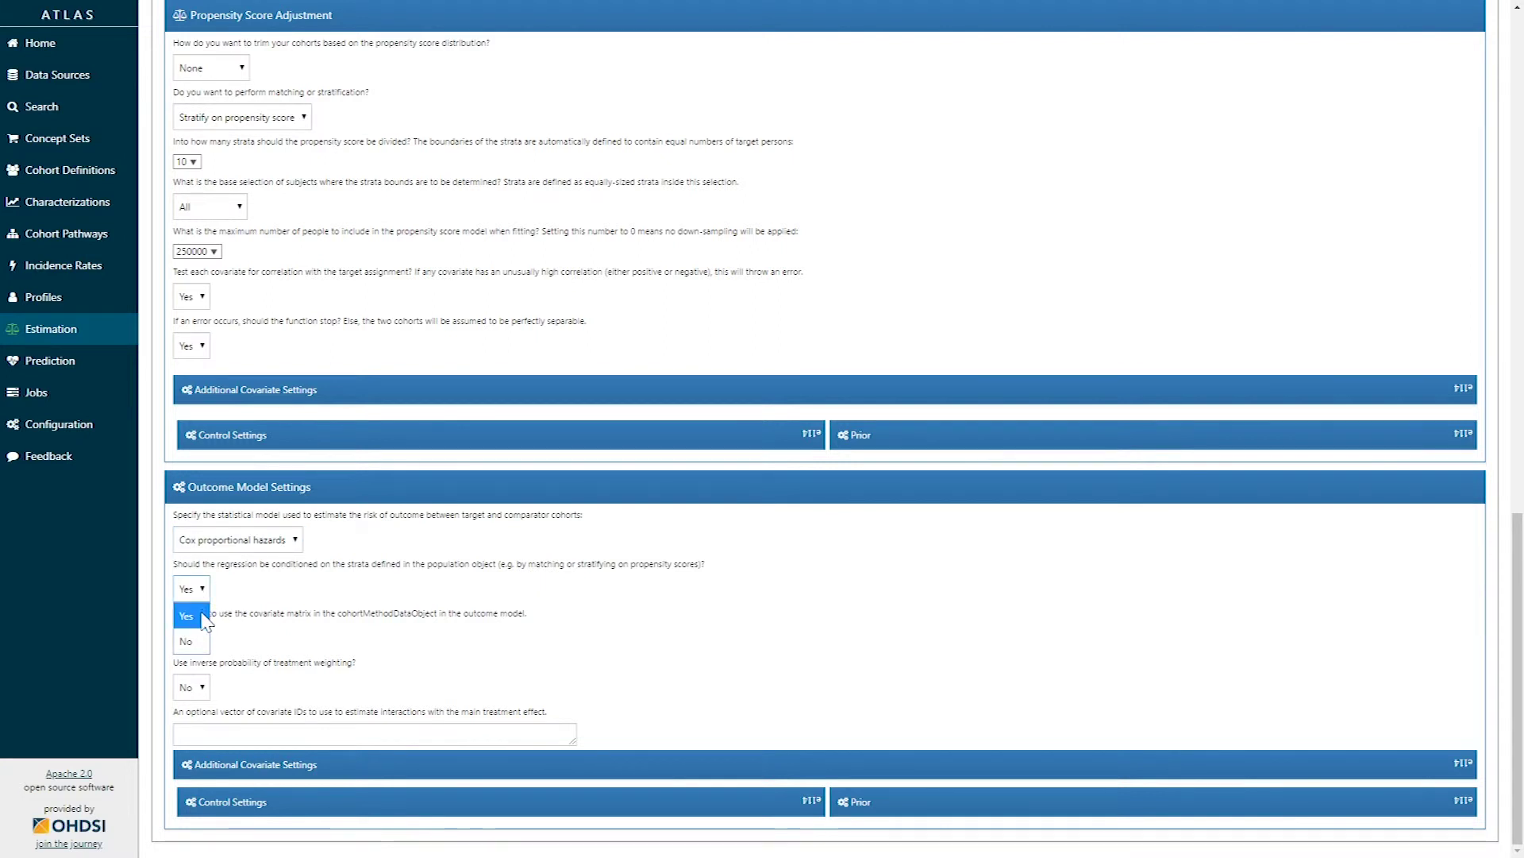
{"action": "left_click", "coordinate": [205, 619]}
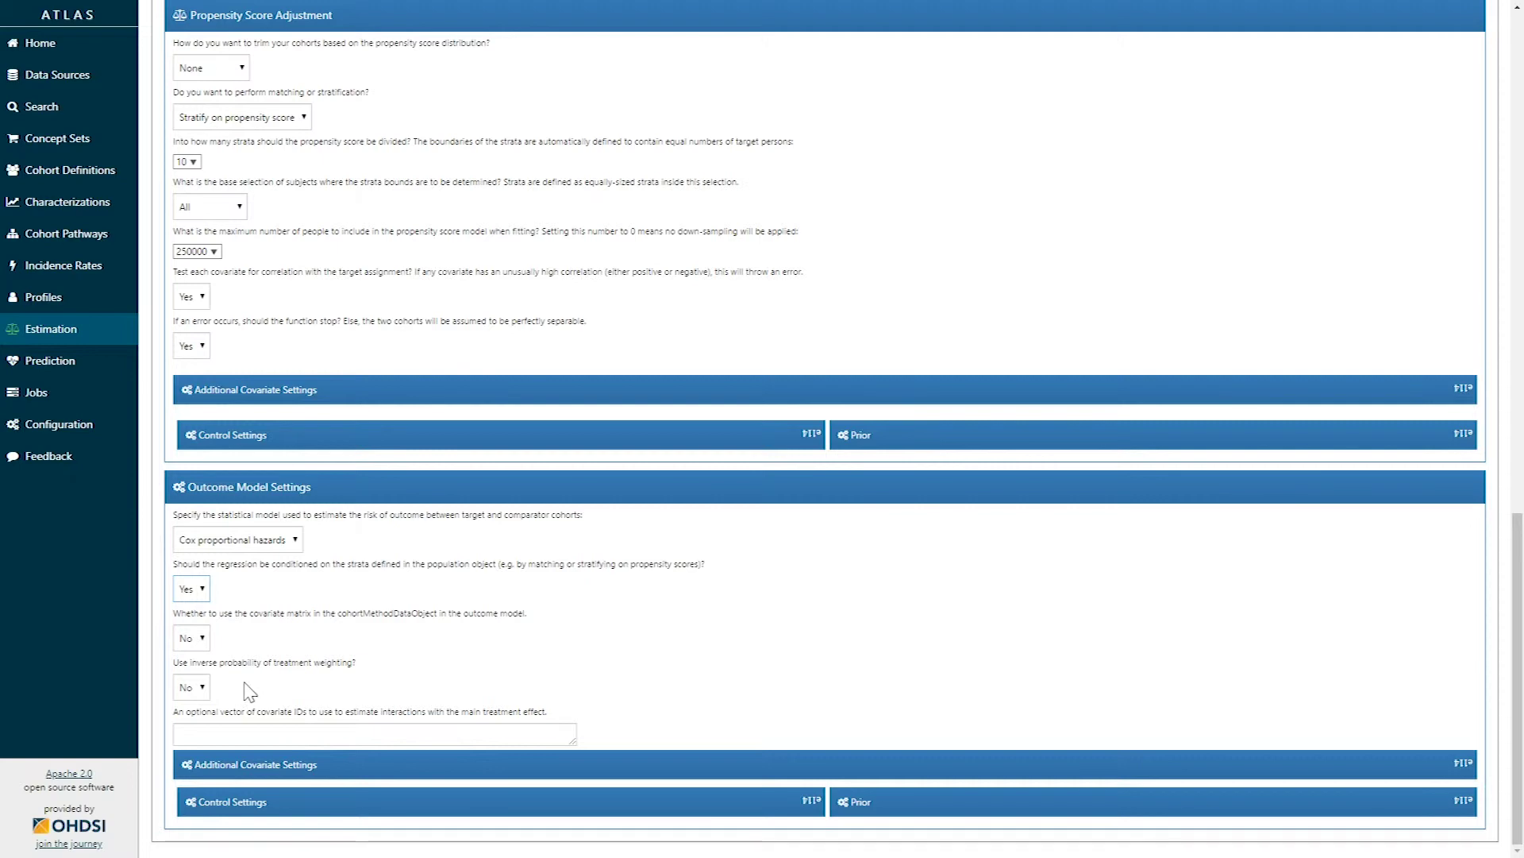
{"action": "scroll", "coordinate": [248, 691], "scroll_direction": "up", "scroll_amount": 20}
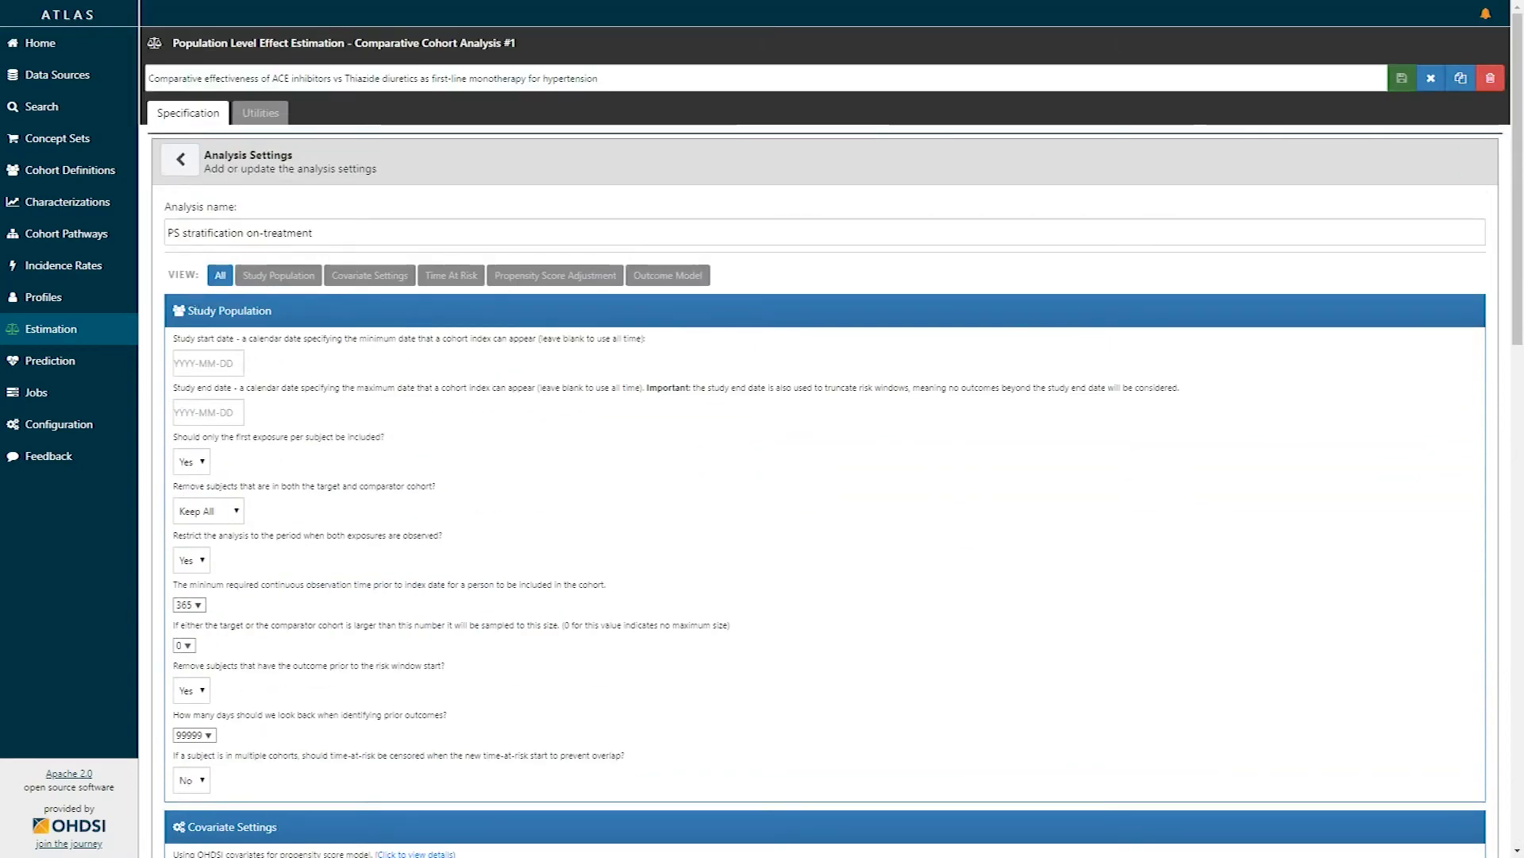
Close the analysis settings editor and review the study specification, including the Condition-domain negative controls
{"action": "left_click", "coordinate": [181, 159]}
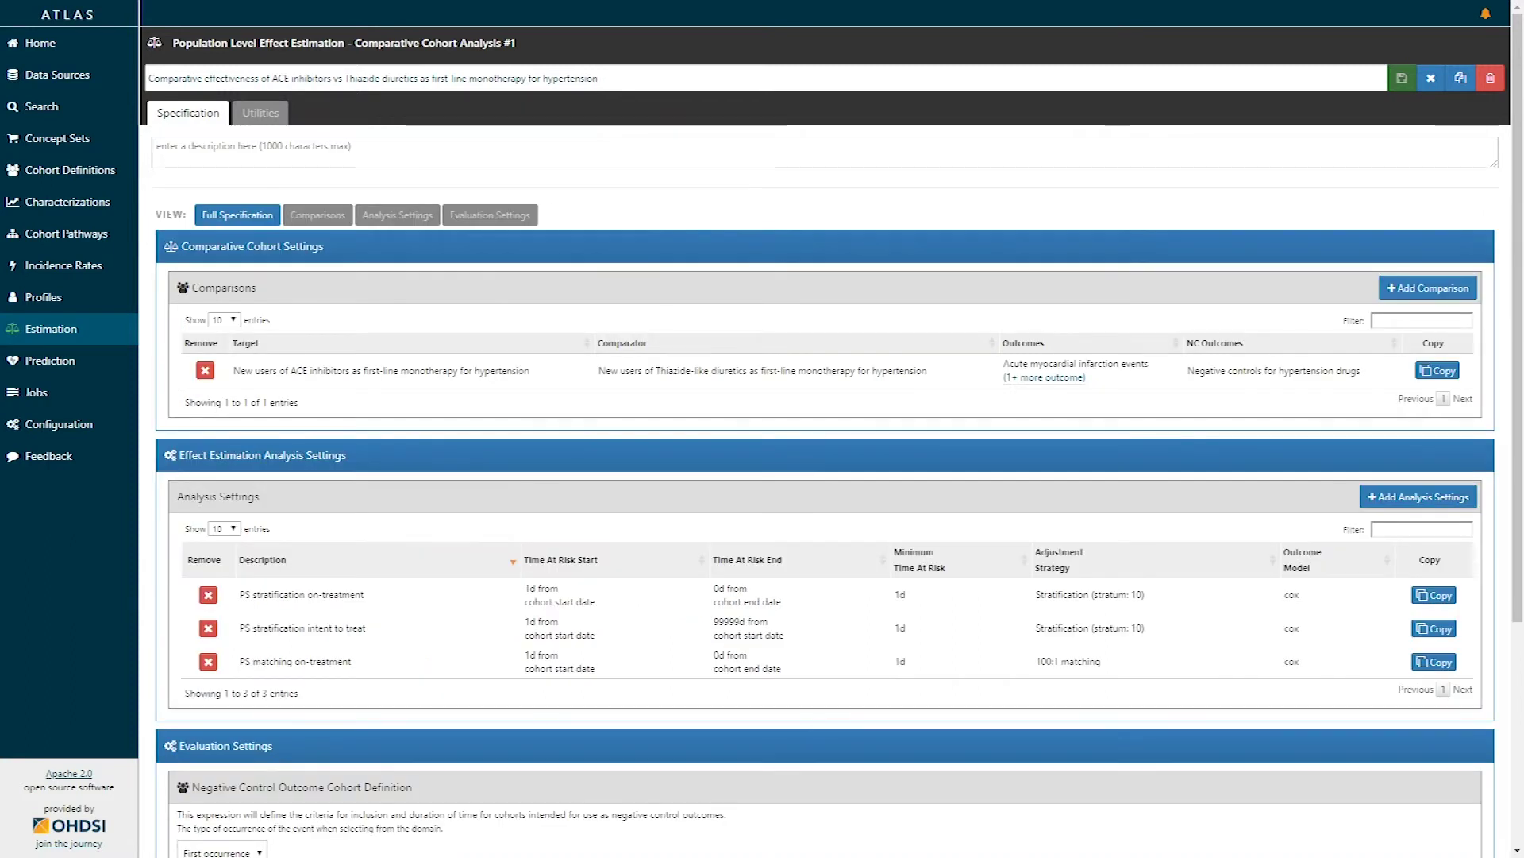
{"action": "scroll", "coordinate": [182, 553], "scroll_direction": "down", "scroll_amount": 3}
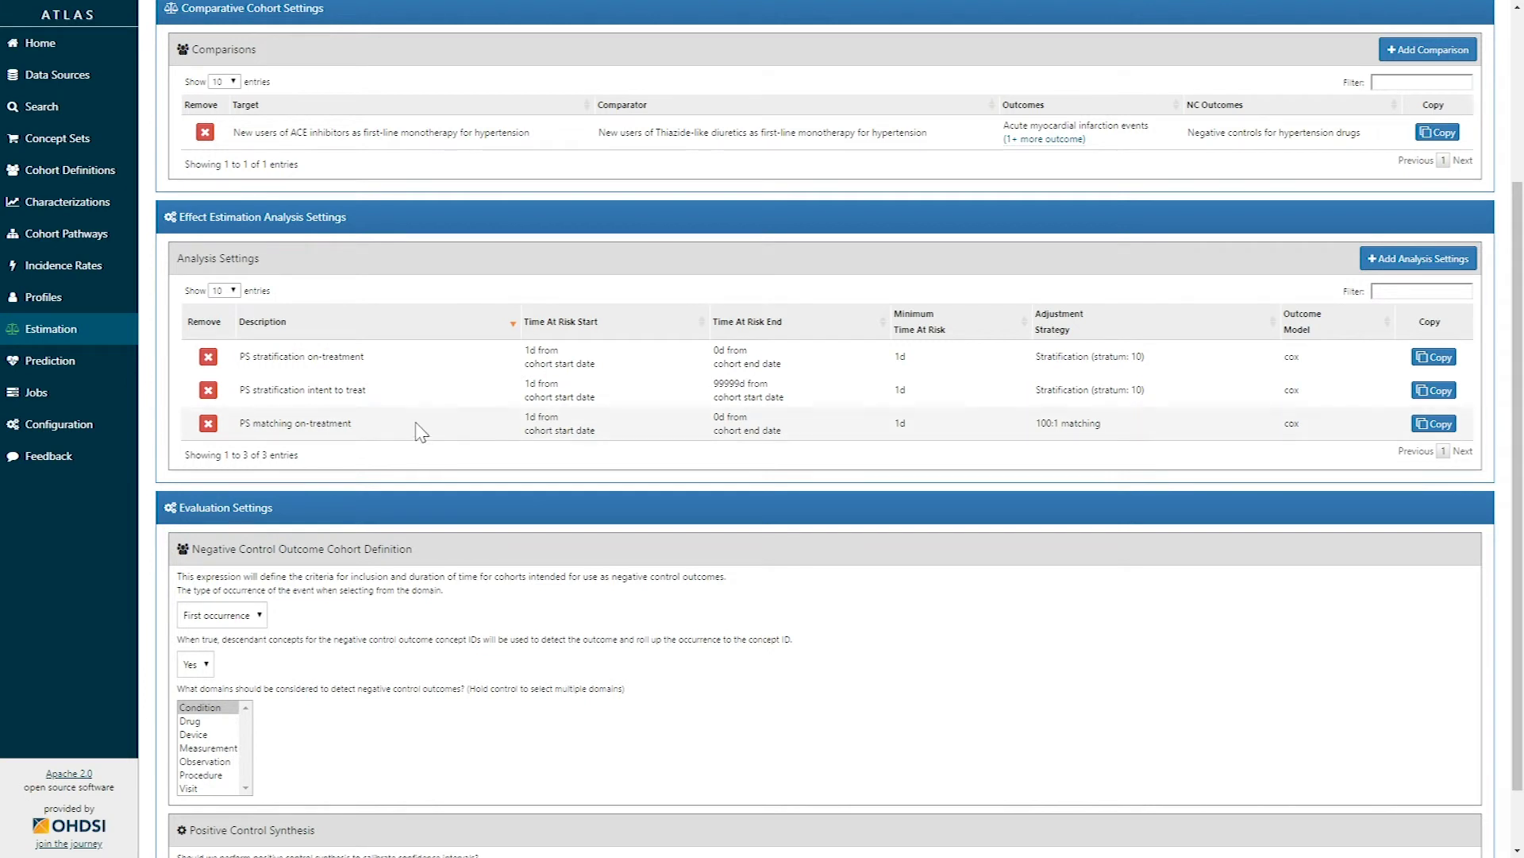
{"action": "scroll", "coordinate": [417, 436], "scroll_direction": "down", "scroll_amount": 1}
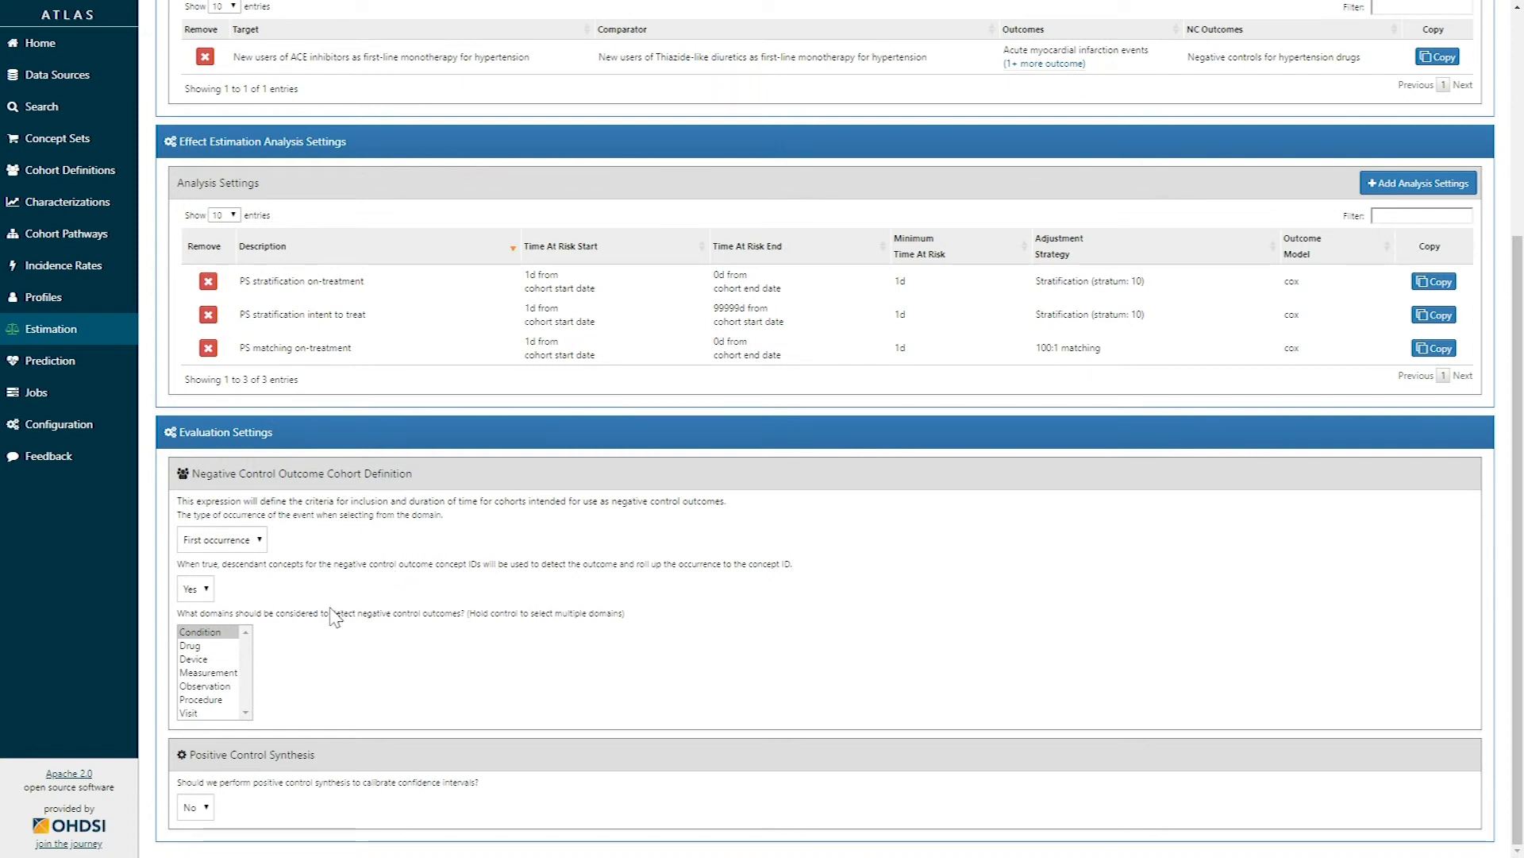
{"action": "left_click", "coordinate": [224, 633]}
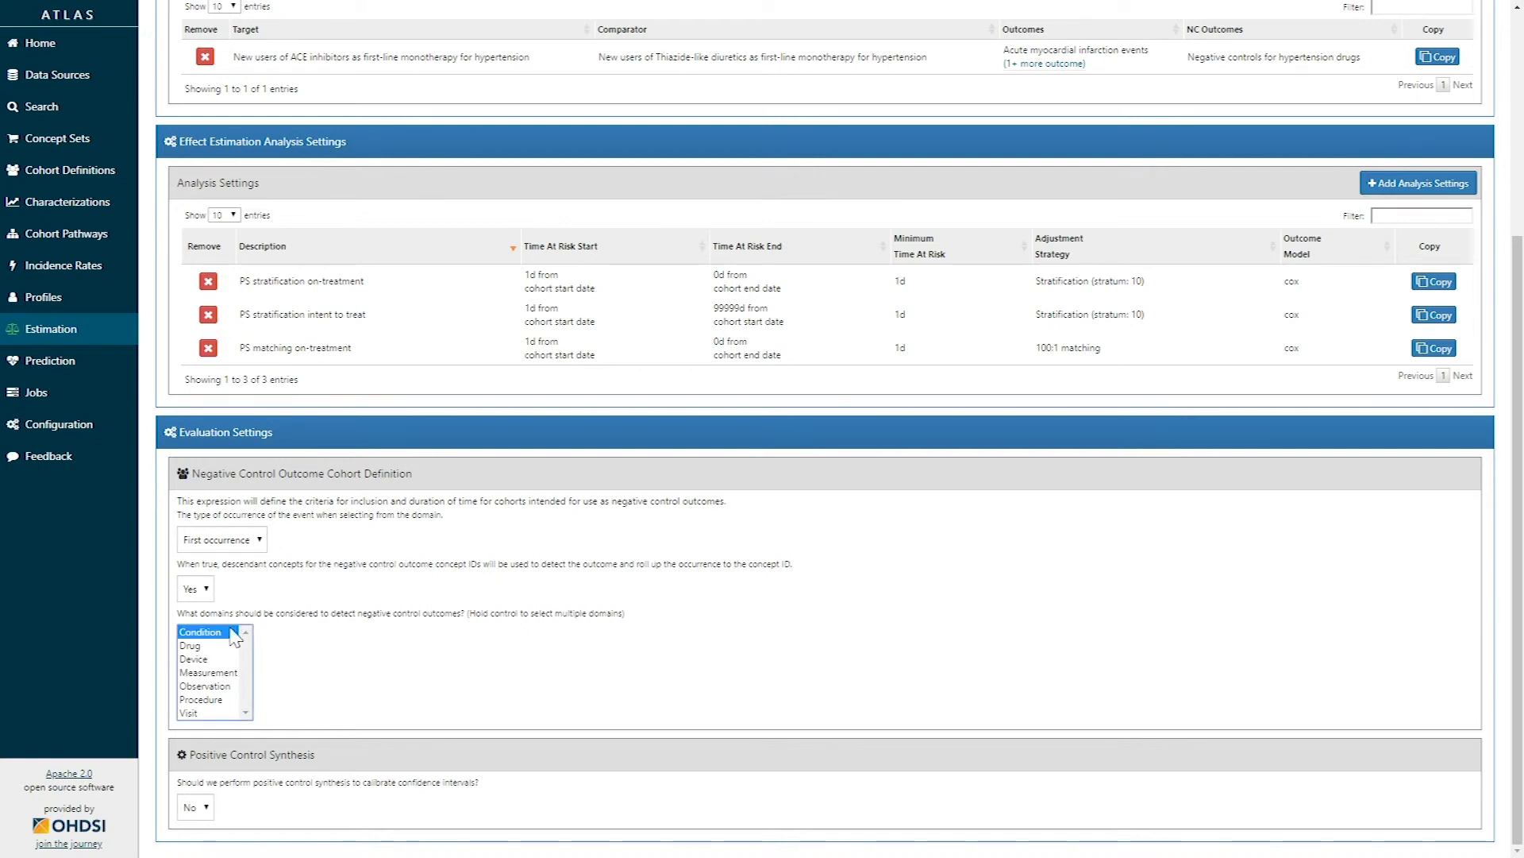
{"action": "left_click", "coordinate": [339, 645]}
{"action": "scroll", "coordinate": [339, 645], "scroll_direction": "up", "scroll_amount": 4}
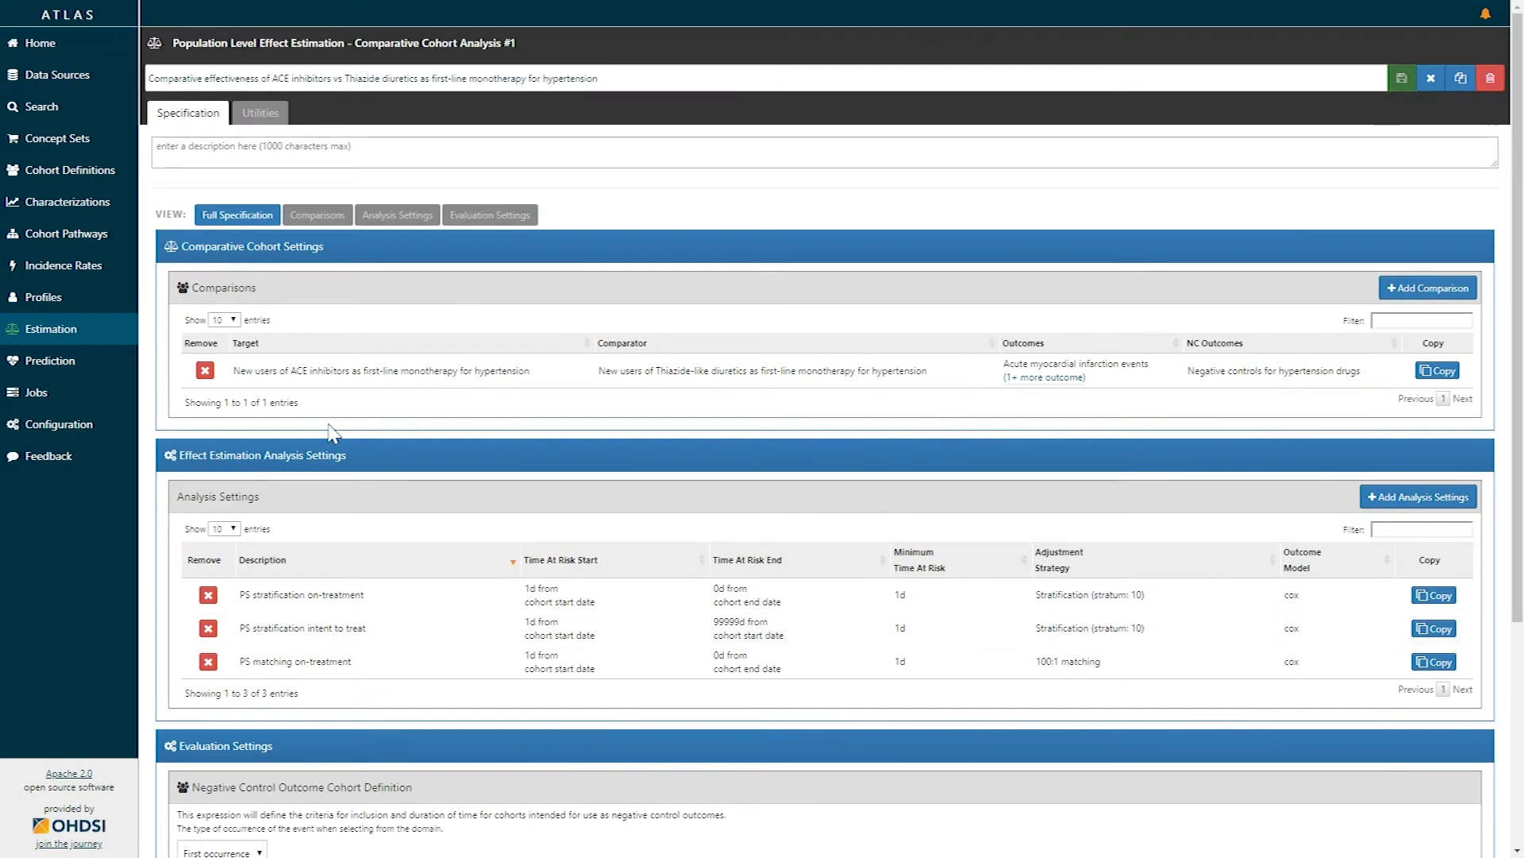
Show the Utilities review of the 6 comparison-analysis combinations and focus the Package name field
{"action": "left_click", "coordinate": [270, 116]}
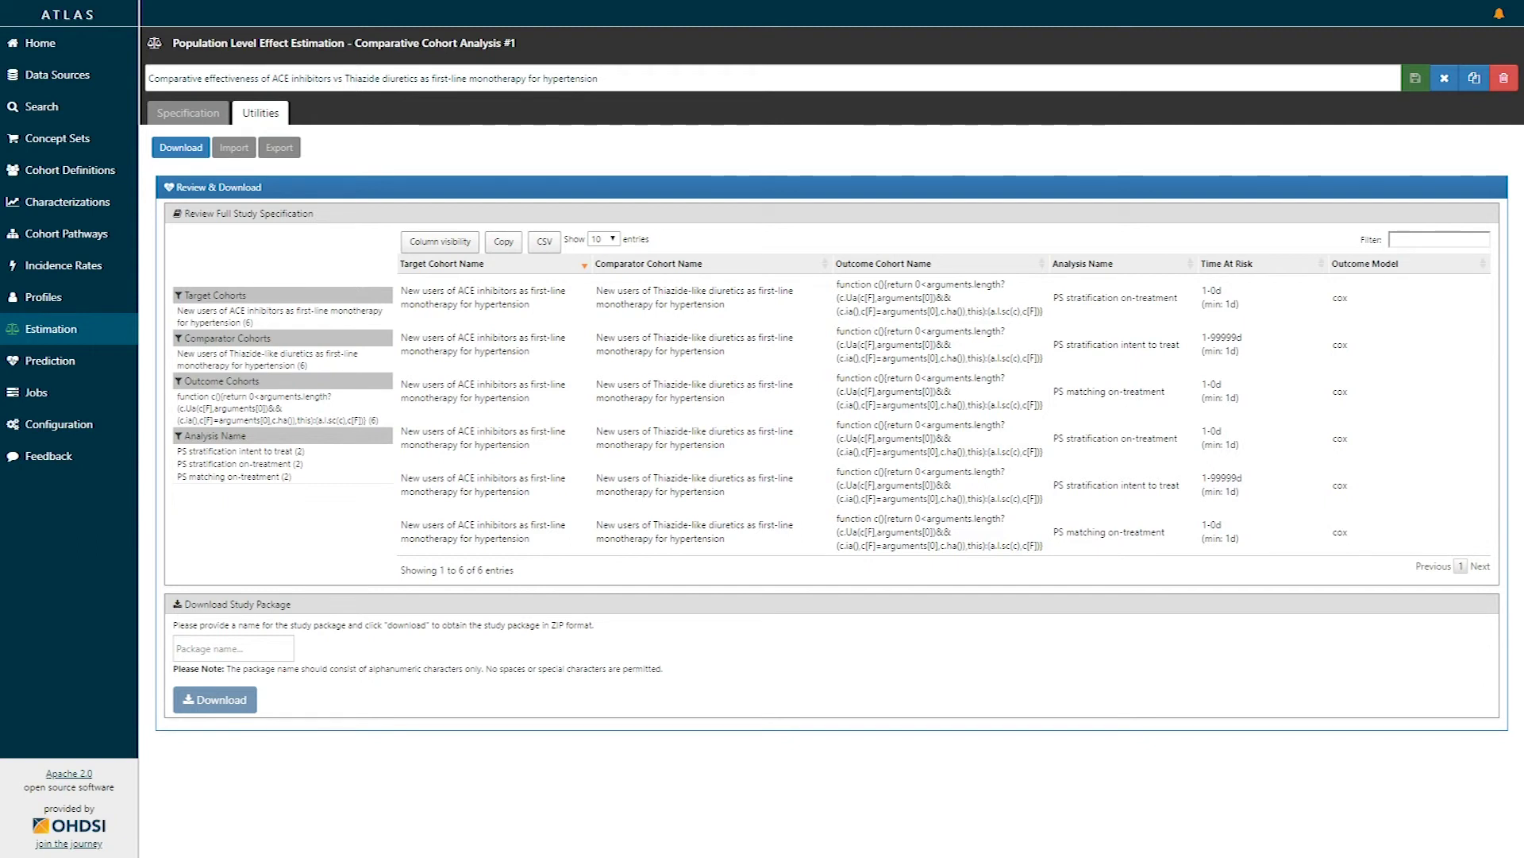
{"action": "left_click", "coordinate": [231, 648]}
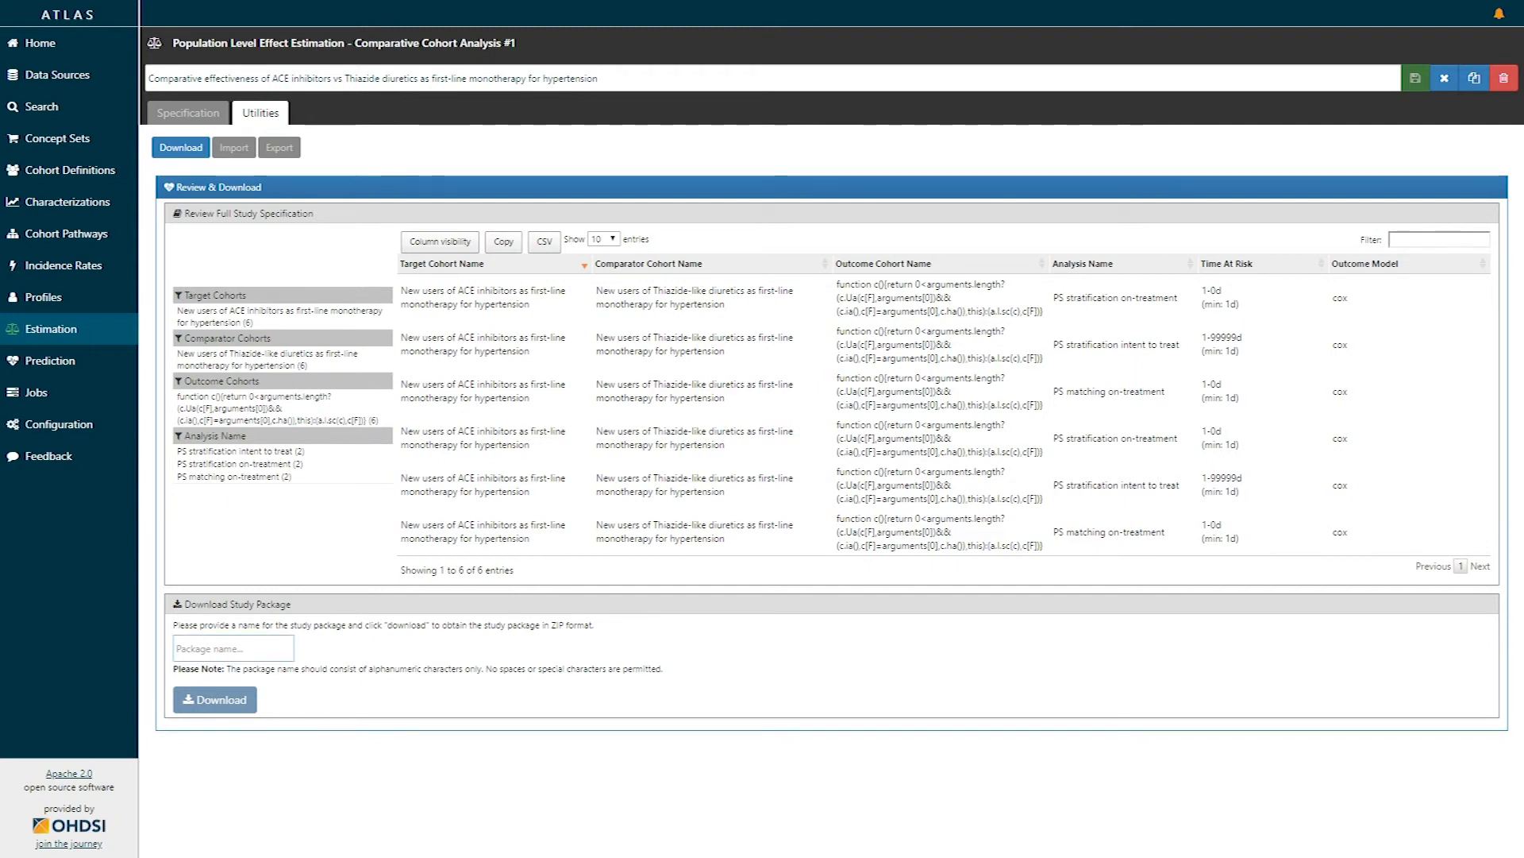
Download the study package named 'VideoTutorial' as an estimation_study ZIP file
{"action": "type", "text": "Video"}
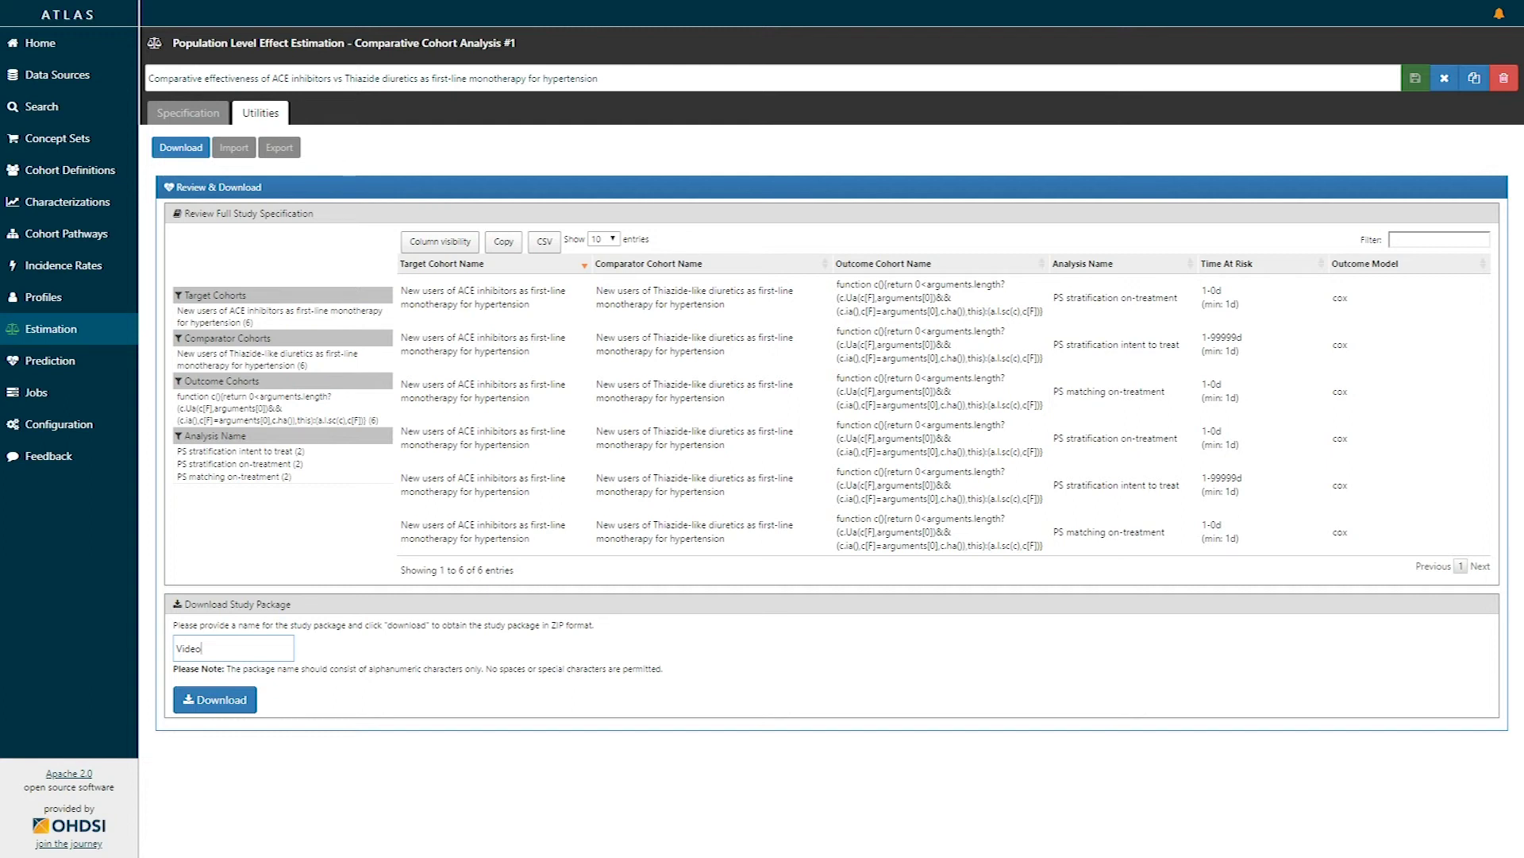
{"action": "type", "text": "Tutorial"}
{"action": "left_click", "coordinate": [222, 701]}
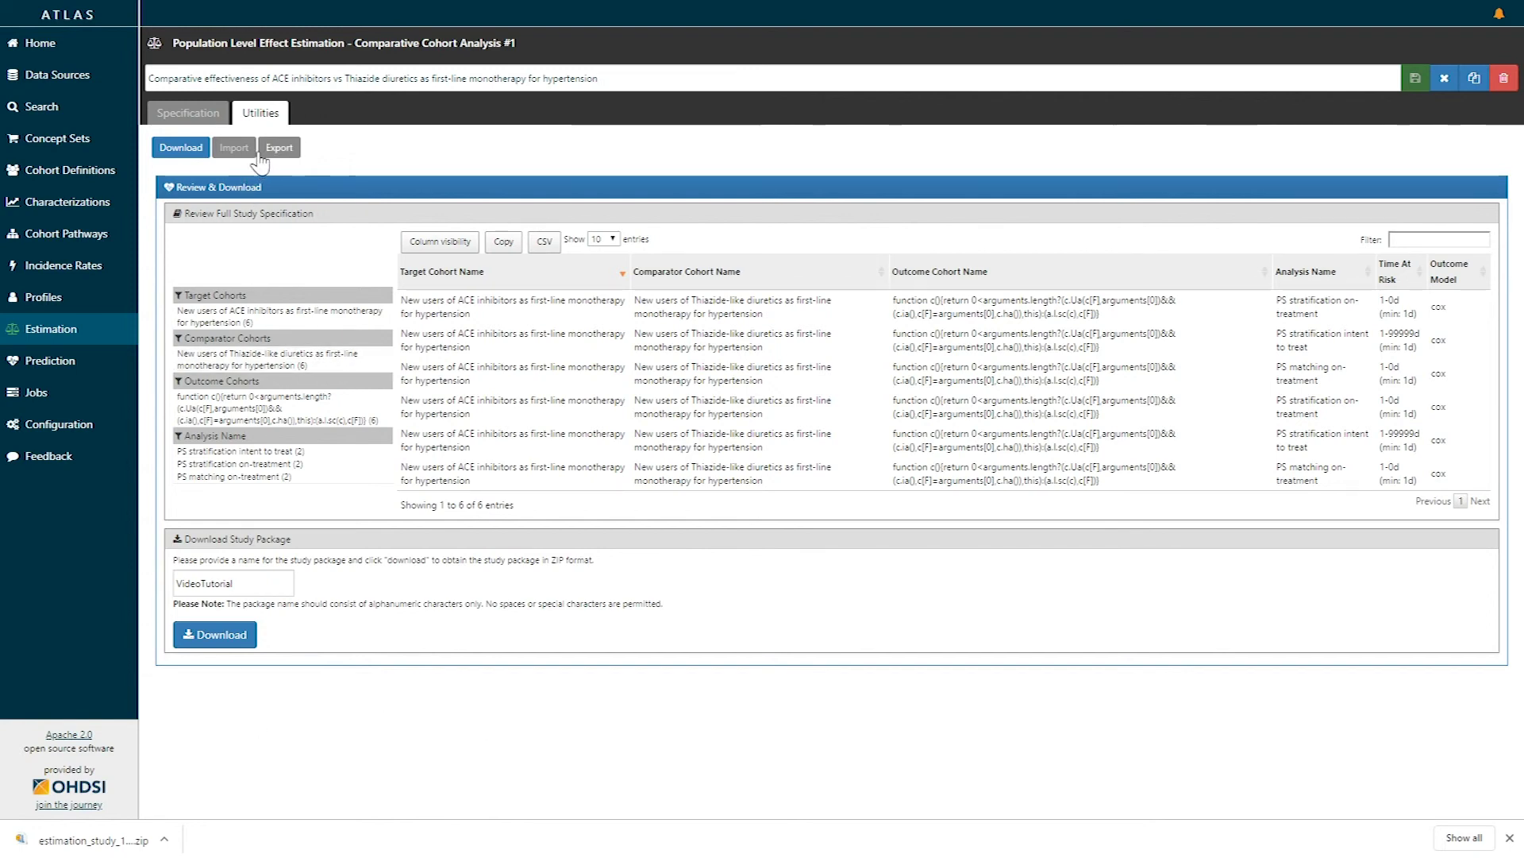
Display the full study specification as exported JSON in the Utilities Export view
{"action": "left_click", "coordinate": [233, 148]}
{"action": "left_click", "coordinate": [279, 148]}
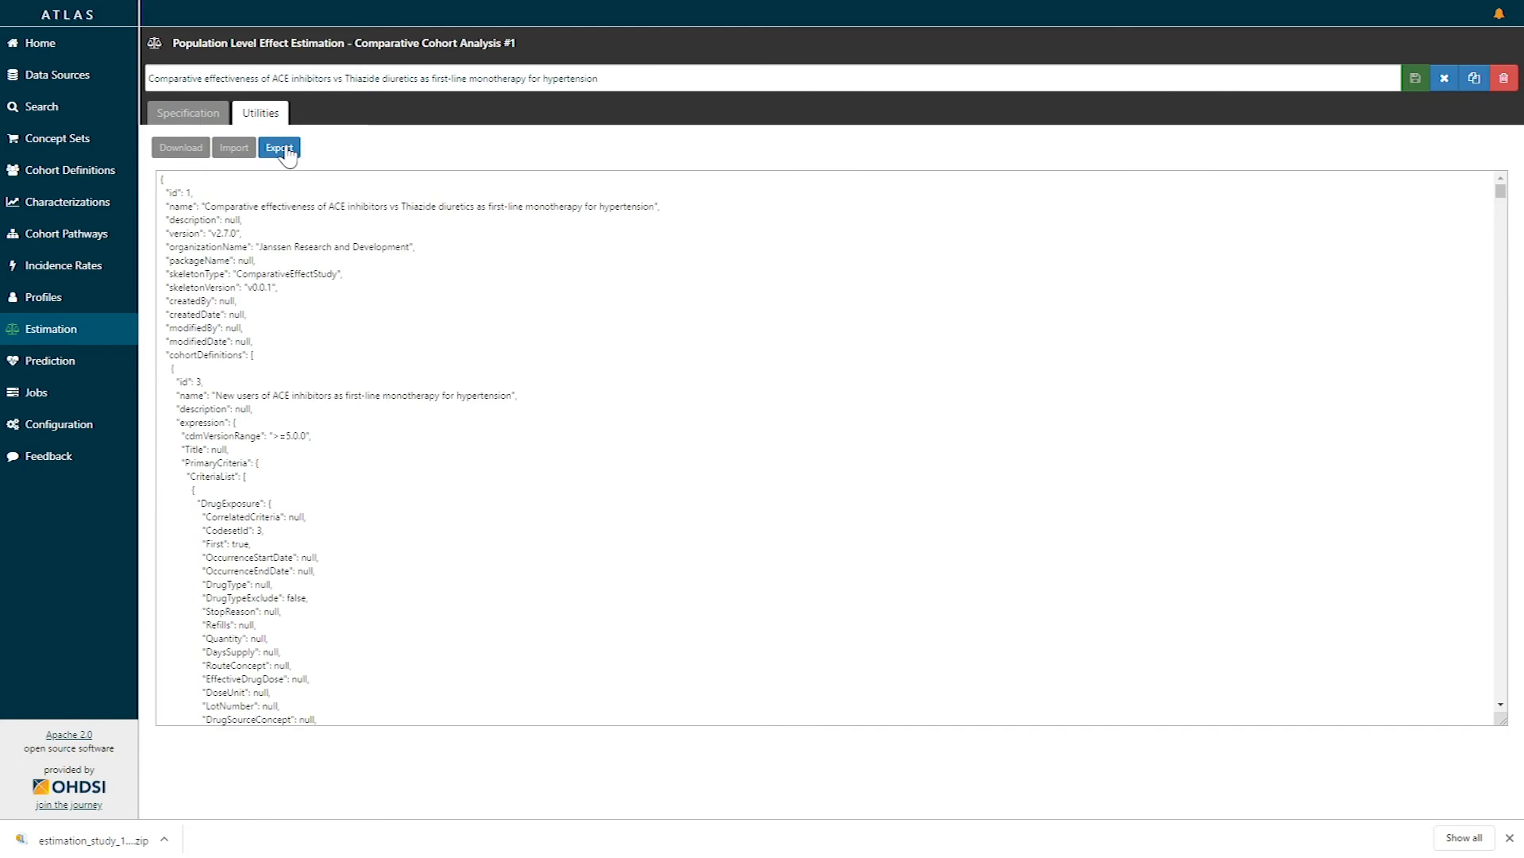